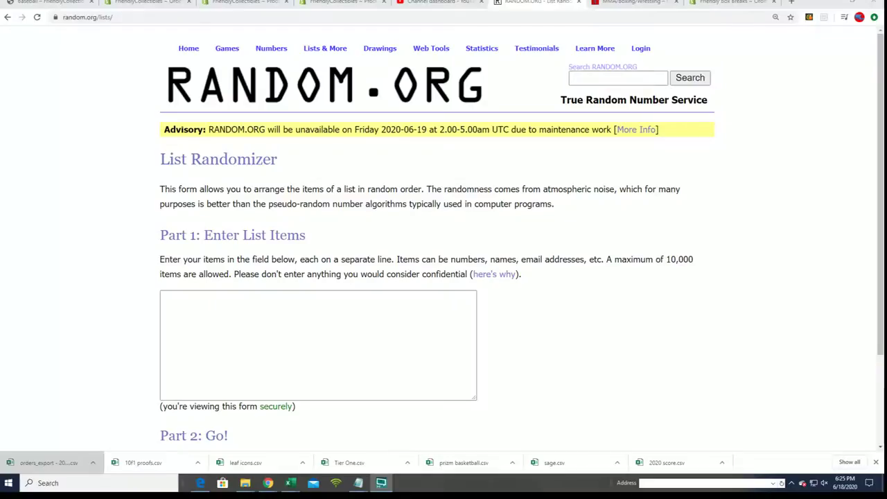
Open the Notepad window and copy the full block of repeated owner names beneath the 20GRMULTIJERS142 box heading.
{"action": "key", "text": "alt+Tab"}
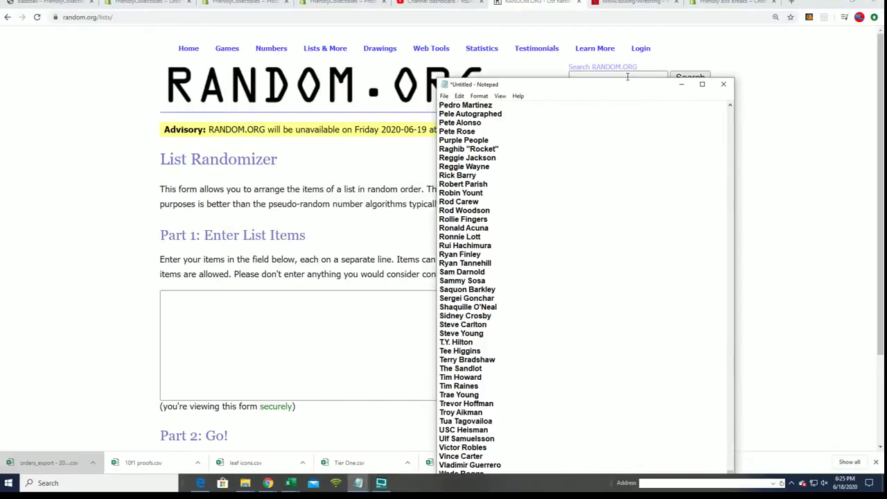
{"action": "left_click_drag", "start_coordinate": [629, 79], "coordinate": [642, 2]}
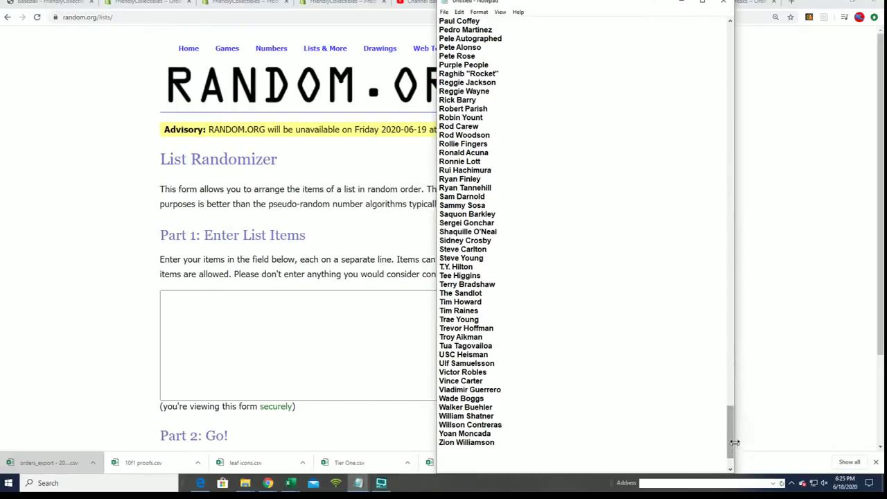
{"action": "left_click_drag", "start_coordinate": [734, 444], "coordinate": [727, 48]}
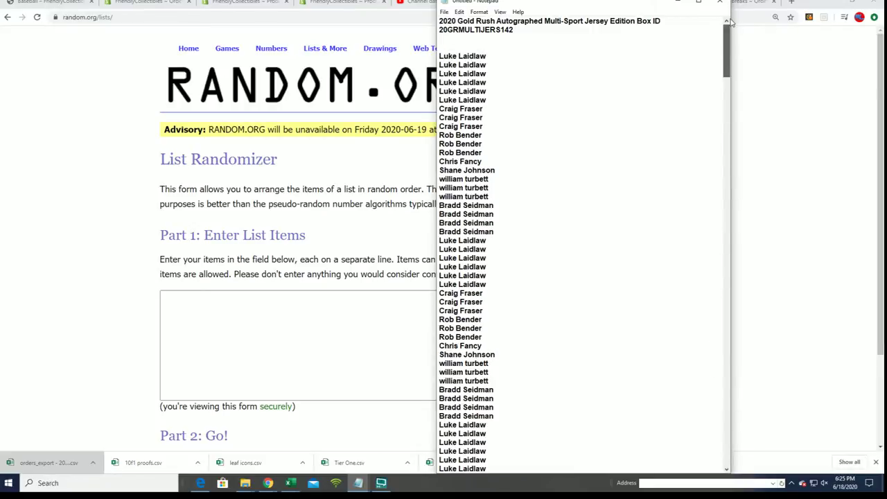
{"action": "left_click_drag", "start_coordinate": [439, 56], "coordinate": [510, 268]}
{"action": "right_click", "coordinate": [465, 252]}
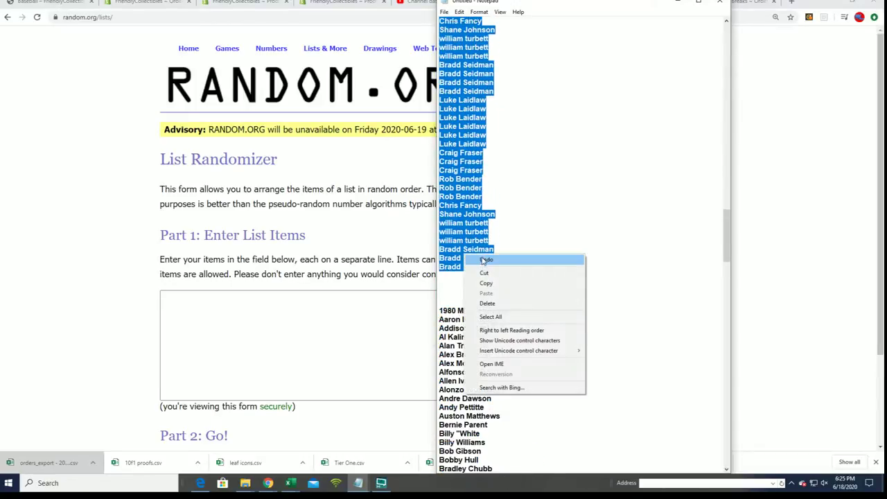
{"action": "left_click", "coordinate": [490, 284]}
Paste the copied owner names into the List Randomizer, randomize them, and check the item count.
{"action": "left_click", "coordinate": [222, 303]}
{"action": "right_click", "coordinate": [234, 306]}
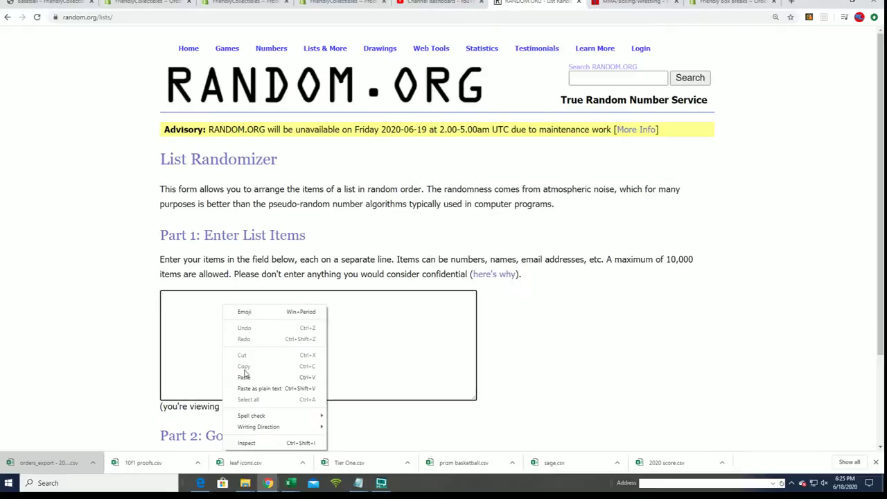
{"action": "left_click", "coordinate": [242, 375]}
{"action": "scroll", "coordinate": [610, 386], "scroll_direction": "down", "scroll_amount": 2}
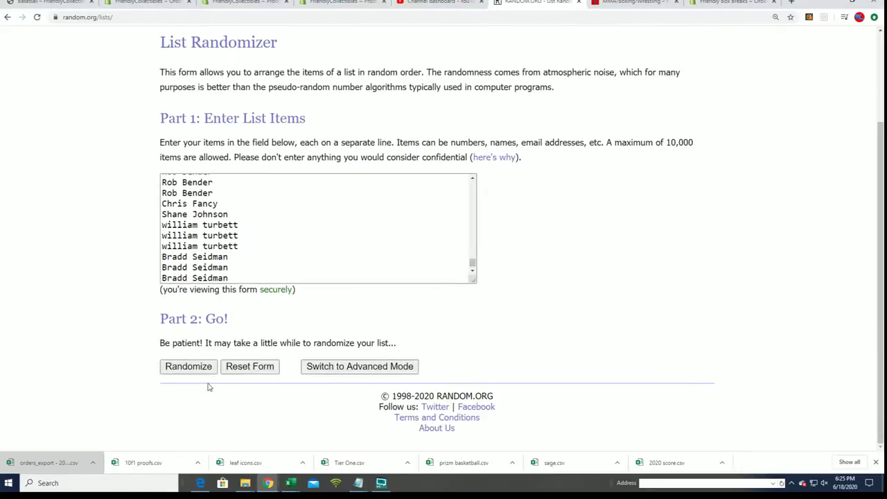
{"action": "left_click", "coordinate": [174, 366]}
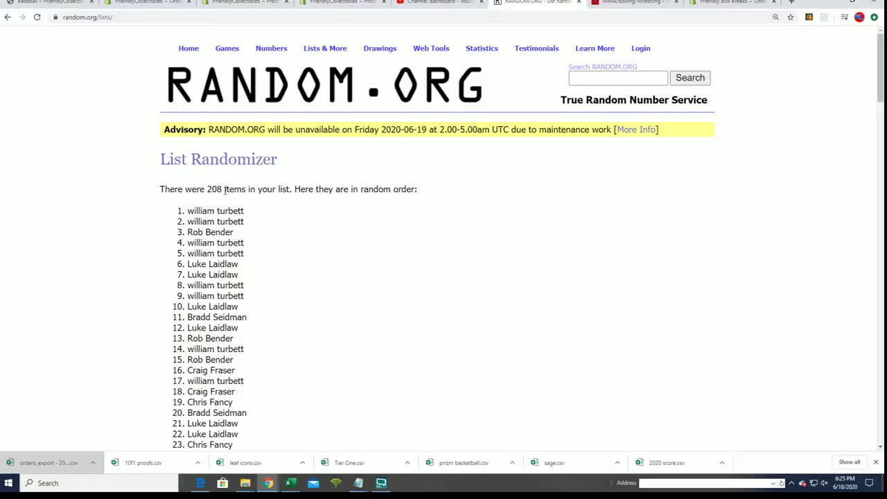
{"action": "left_click_drag", "start_coordinate": [225, 189], "coordinate": [197, 189]}
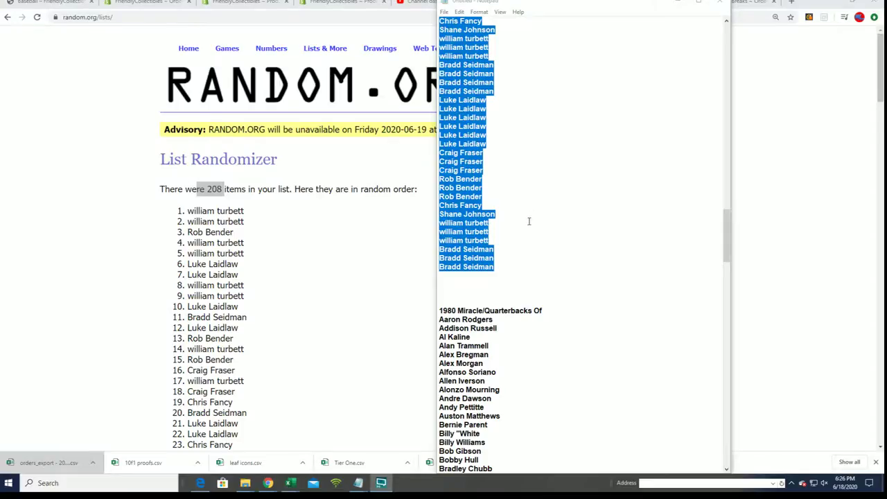
Review the owner names in Notepad and add one more copy of the last name at the end of the block.
{"action": "scroll", "coordinate": [523, 248], "scroll_direction": "up", "scroll_amount": 1}
{"action": "scroll", "coordinate": [524, 248], "scroll_direction": "up", "scroll_amount": 20}
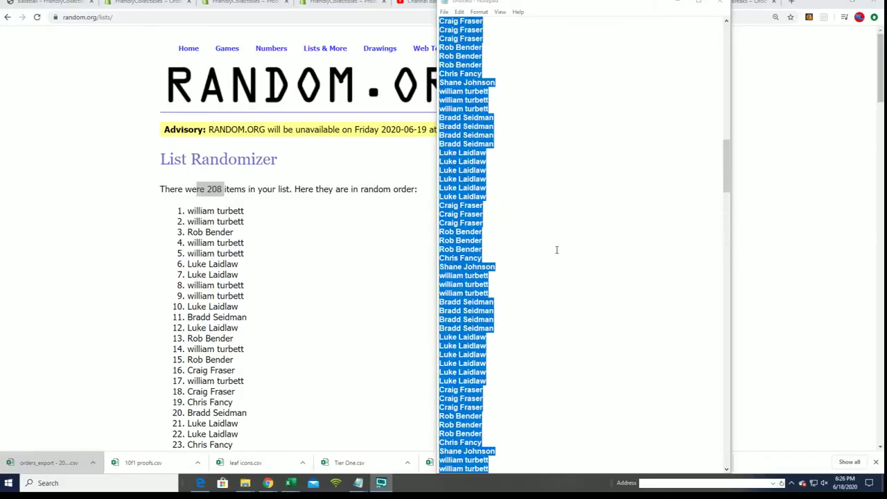
{"action": "scroll", "coordinate": [554, 245], "scroll_direction": "up", "scroll_amount": 20}
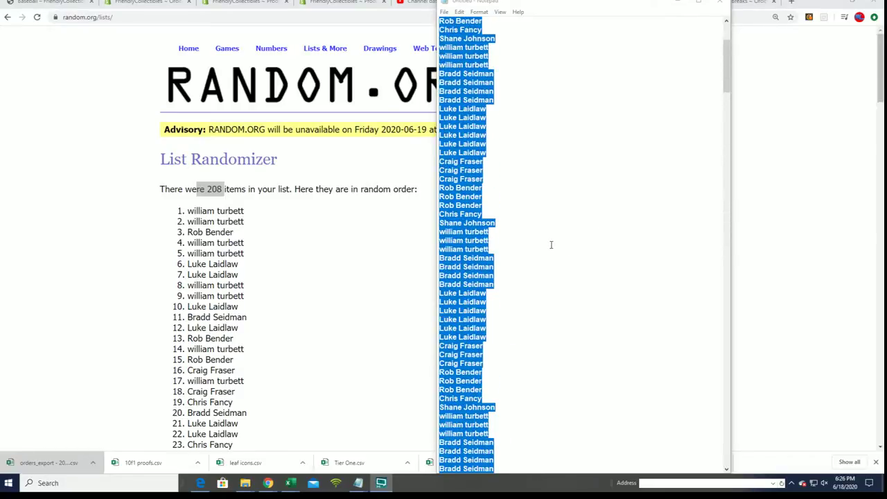
{"action": "scroll", "coordinate": [553, 241], "scroll_direction": "up", "scroll_amount": 10}
{"action": "left_click_drag", "start_coordinate": [727, 56], "coordinate": [698, 220]}
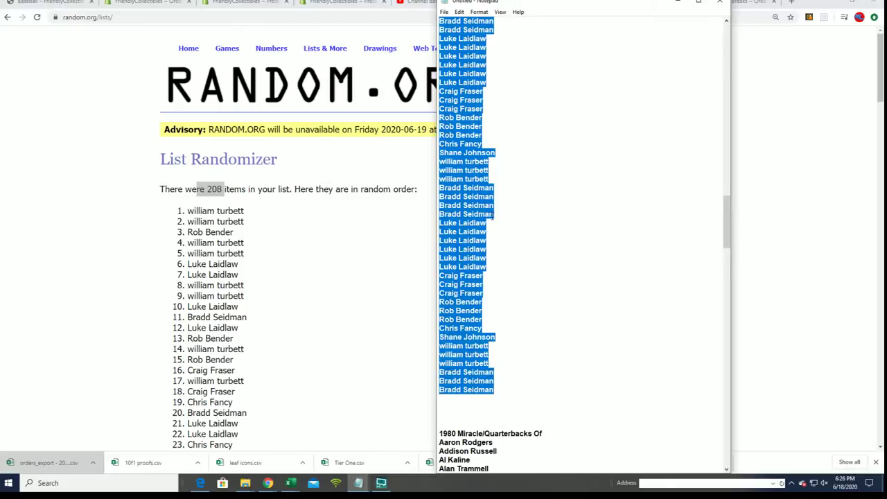
{"action": "left_click", "coordinate": [495, 214]}
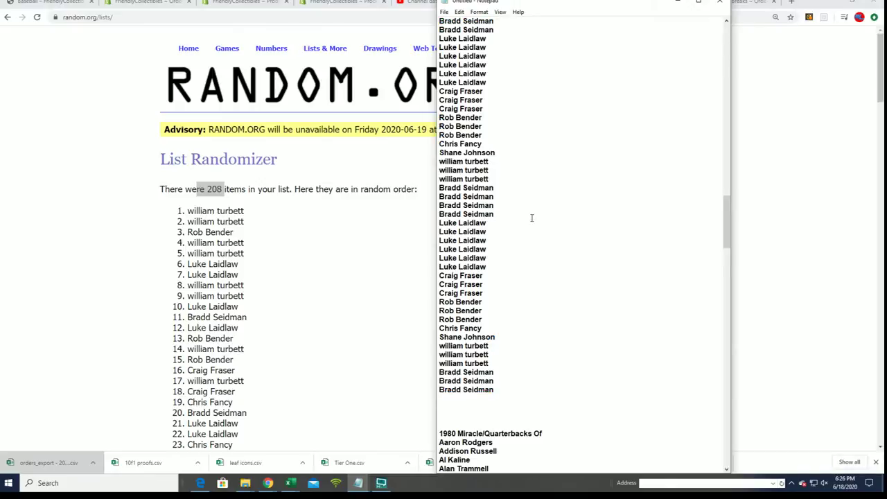
{"action": "left_click", "coordinate": [494, 390]}
{"action": "left_click_drag", "start_coordinate": [494, 390], "coordinate": [437, 391]}
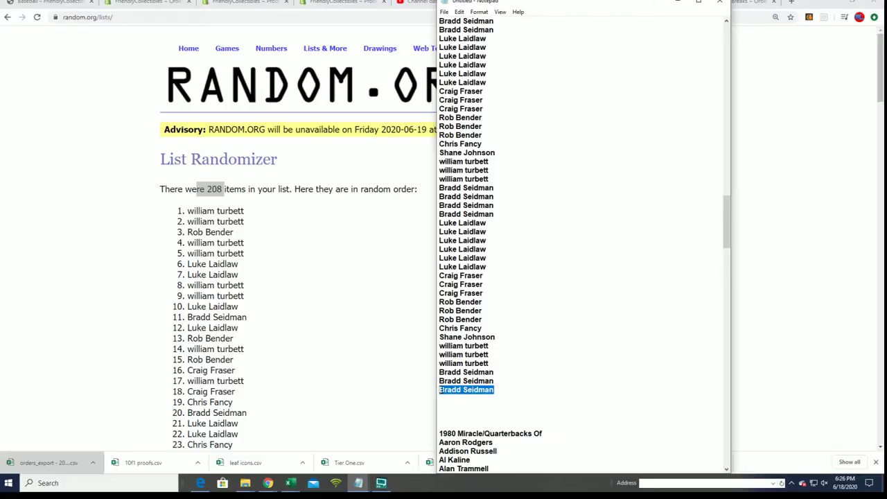
{"action": "right_click", "coordinate": [461, 395]}
{"action": "left_click", "coordinate": [464, 278]}
{"action": "left_click", "coordinate": [439, 399]}
{"action": "key", "text": "ctrl+v"}
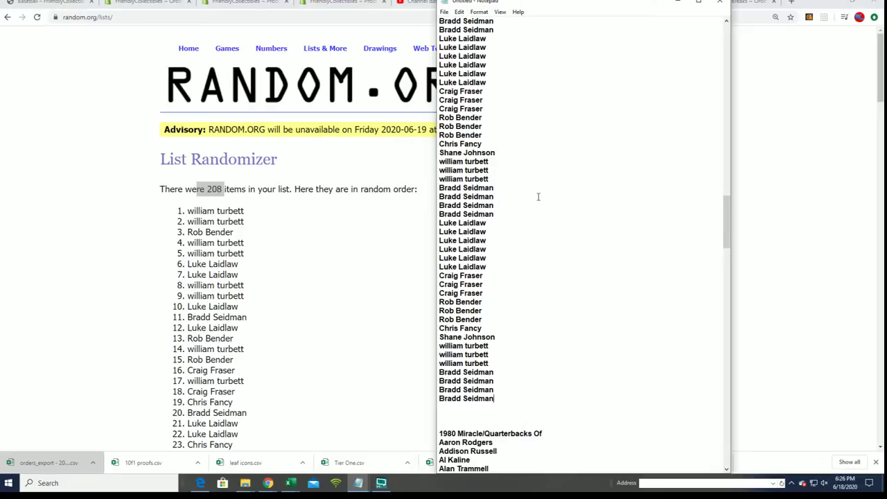
{"action": "left_click_drag", "start_coordinate": [729, 233], "coordinate": [721, 45]}
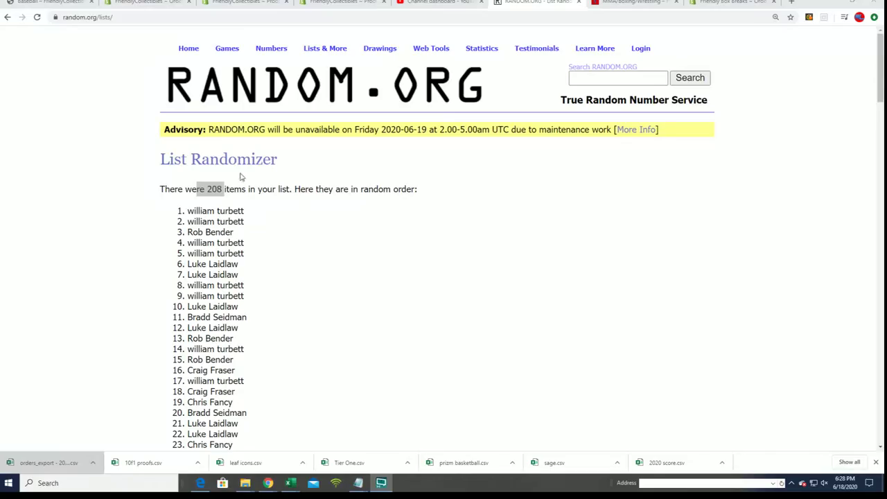
Reload an empty List Randomizer form, paste the corrected owner names into it, and randomize the list.
{"action": "mouse_move", "coordinate": [319, 50]}
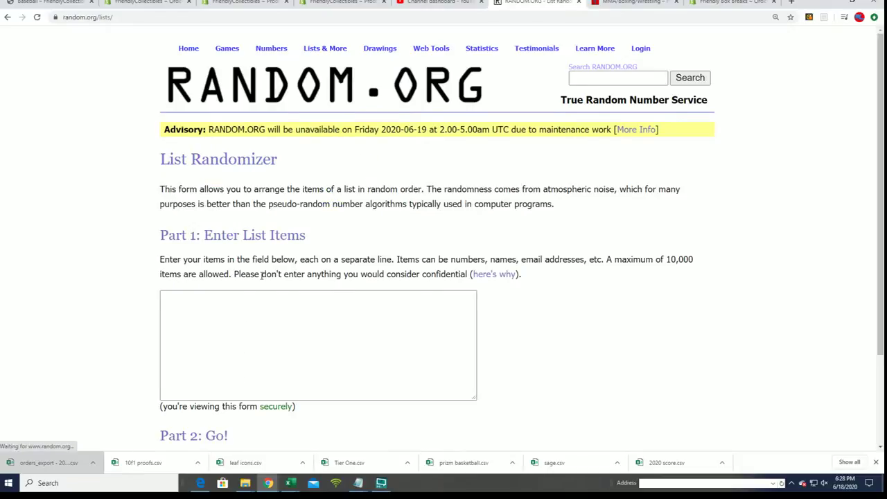
{"action": "scroll", "coordinate": [721, 222], "scroll_direction": "down", "scroll_amount": 2}
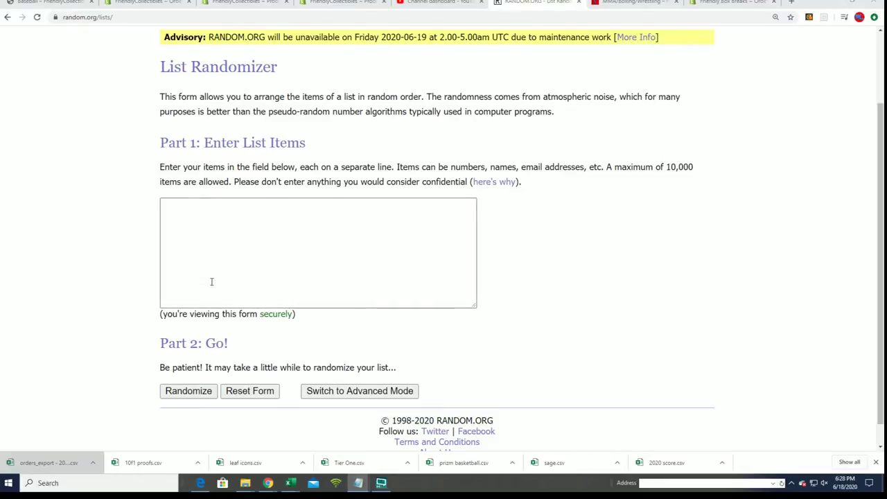
{"action": "left_click", "coordinate": [168, 205]}
{"action": "right_click", "coordinate": [176, 208]}
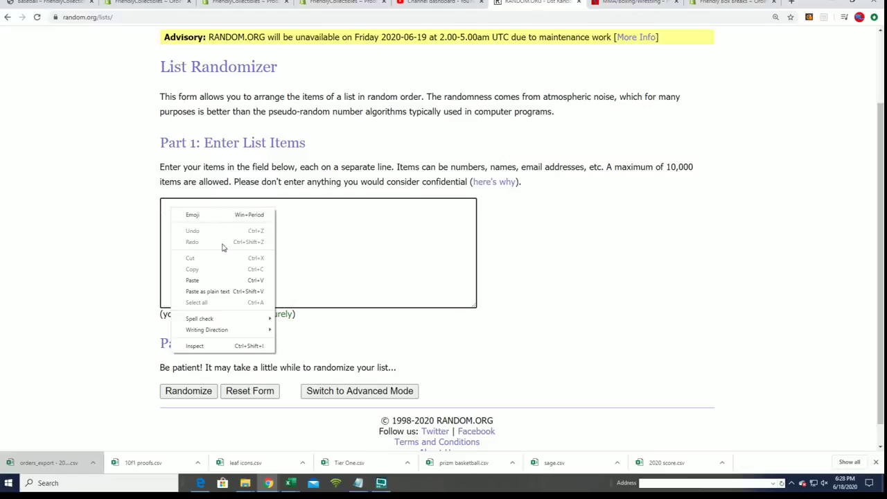
{"action": "left_click", "coordinate": [192, 280]}
{"action": "scroll", "coordinate": [511, 303], "scroll_direction": "down", "scroll_amount": 1}
{"action": "left_click", "coordinate": [201, 368]}
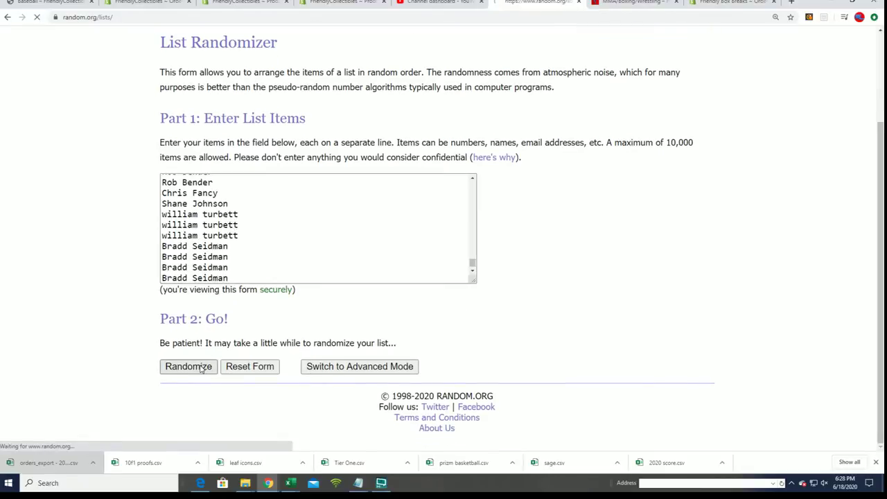
Randomize the owner list six more times, for seven randomizations in total.
{"action": "left_click_drag", "start_coordinate": [877, 52], "coordinate": [864, 422]}
{"action": "left_click", "coordinate": [178, 366]}
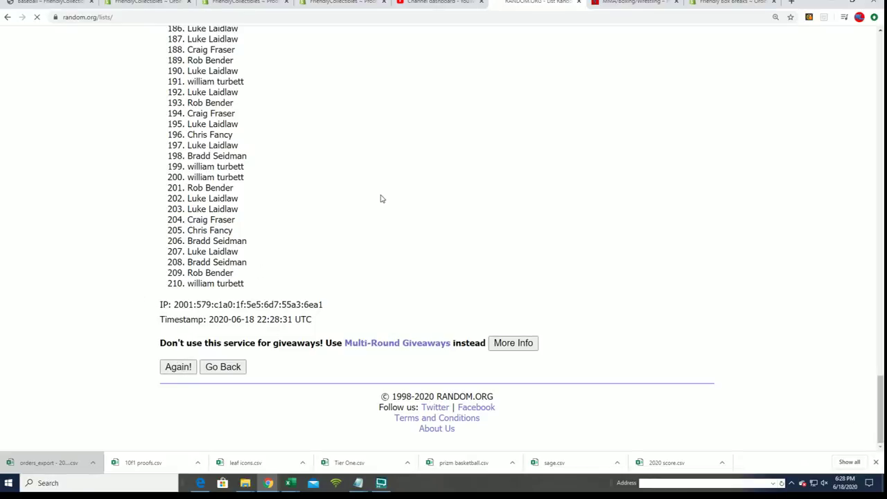
{"action": "left_click_drag", "start_coordinate": [875, 41], "coordinate": [866, 396]}
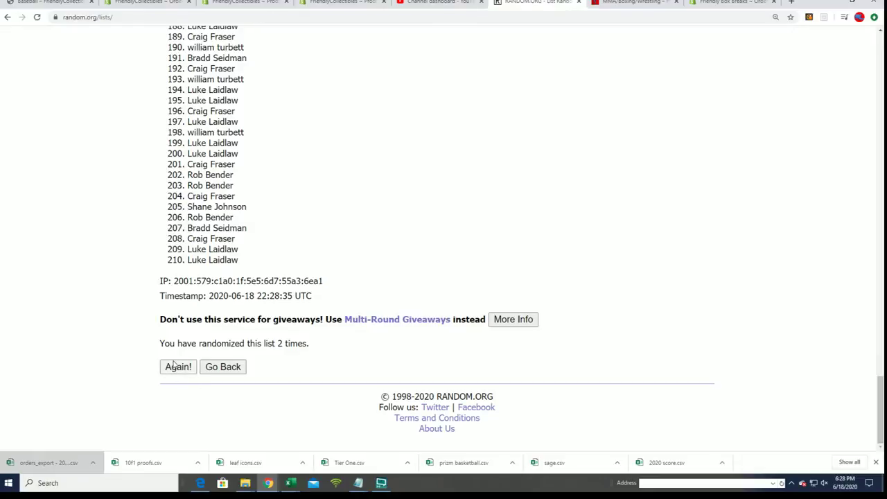
{"action": "left_click", "coordinate": [176, 366]}
{"action": "left_click_drag", "start_coordinate": [881, 48], "coordinate": [860, 368]}
{"action": "left_click", "coordinate": [179, 364]}
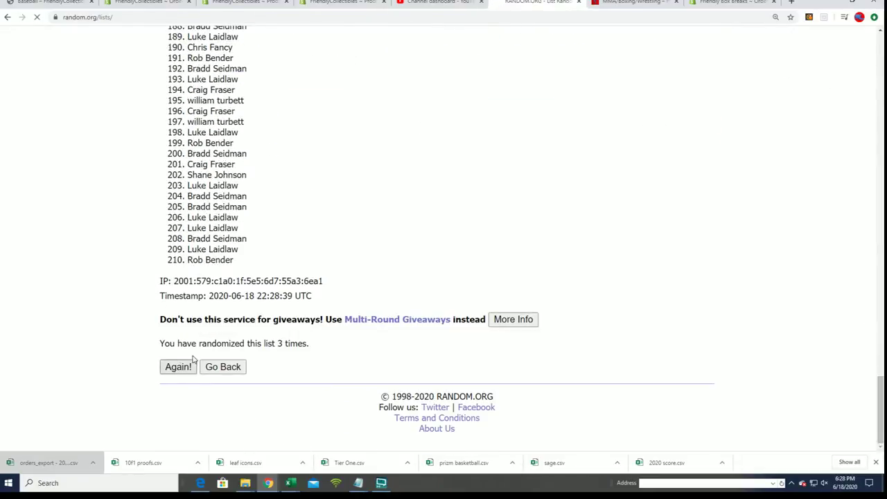
{"action": "left_click_drag", "start_coordinate": [878, 54], "coordinate": [879, 398]}
{"action": "left_click", "coordinate": [178, 366]}
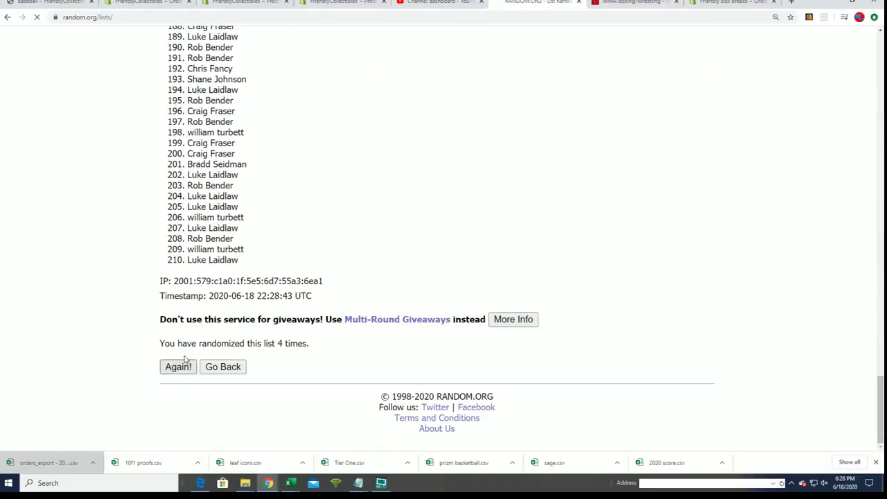
{"action": "left_click_drag", "start_coordinate": [881, 56], "coordinate": [838, 386]}
{"action": "left_click", "coordinate": [178, 365]}
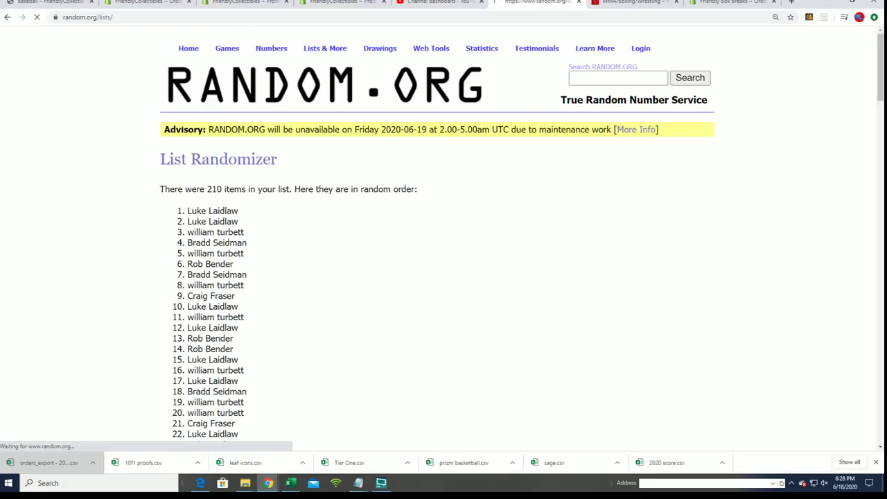
{"action": "left_click_drag", "start_coordinate": [880, 52], "coordinate": [882, 395]}
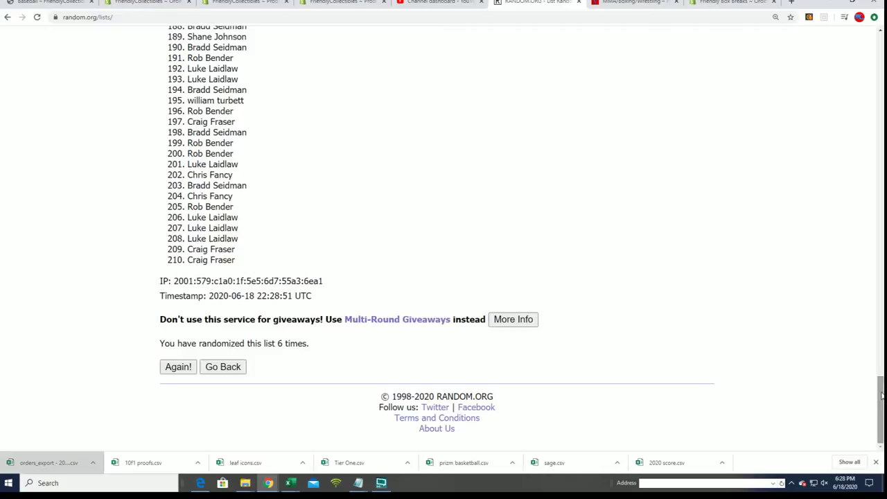
{"action": "left_click", "coordinate": [176, 368]}
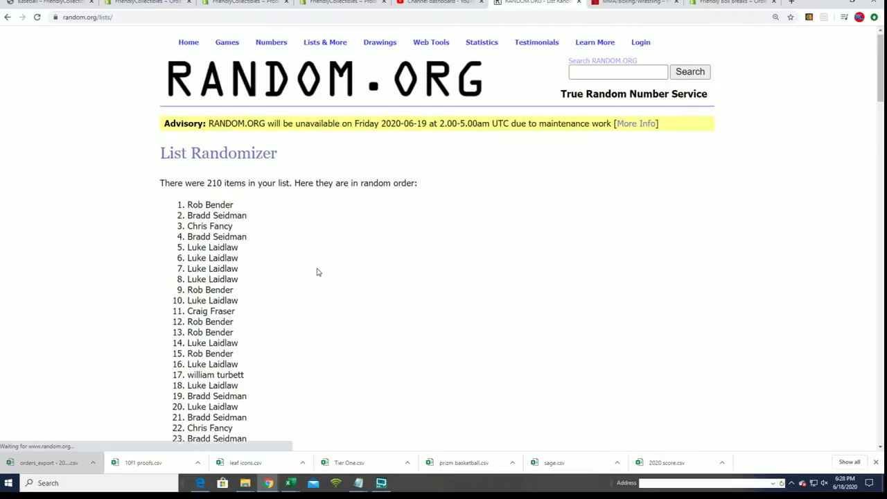
Copy the complete randomized owner list, from item 1 through item 210.
{"action": "left_click_drag", "start_coordinate": [196, 167], "coordinate": [262, 262]}
{"action": "right_click", "coordinate": [233, 253]}
{"action": "left_click", "coordinate": [239, 256]}
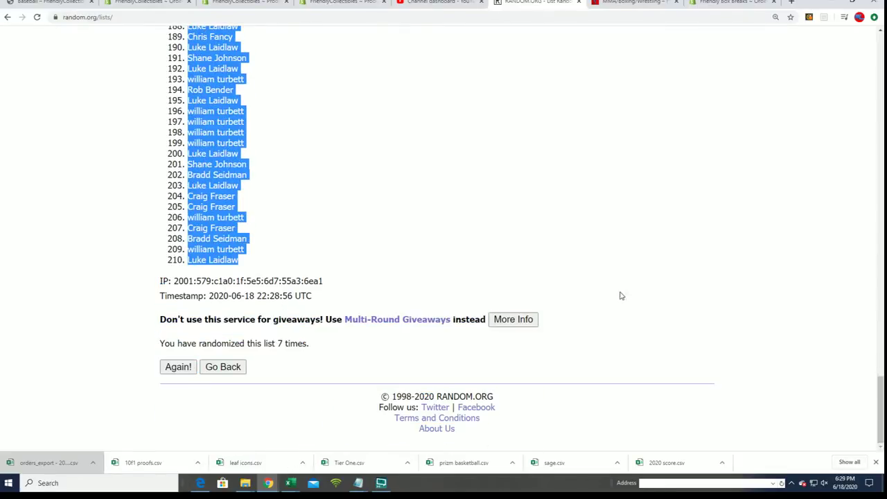
{"action": "left_click_drag", "start_coordinate": [881, 414], "coordinate": [880, 75]}
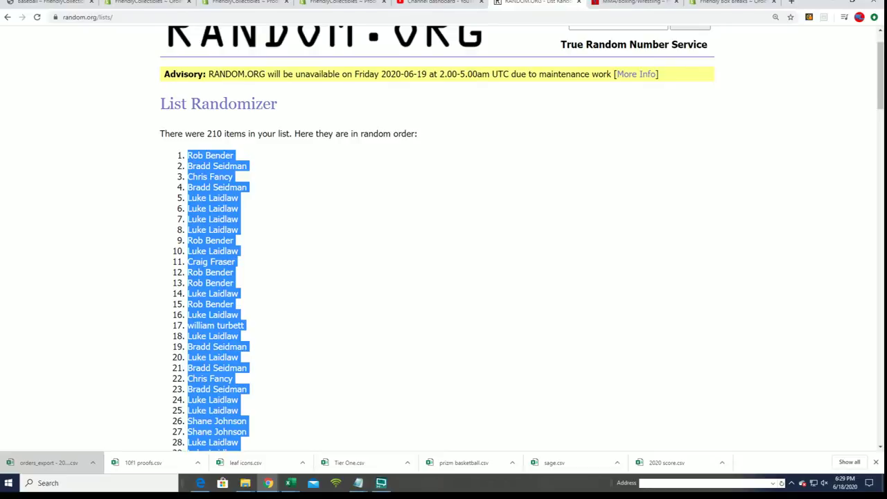
Switch to the Excel workbook and paste the randomized names as unformatted text under OWNER NAMES, starting at cell A2.
{"action": "key", "text": "alt+Tab"}
{"action": "key", "text": "alt+Tab"}
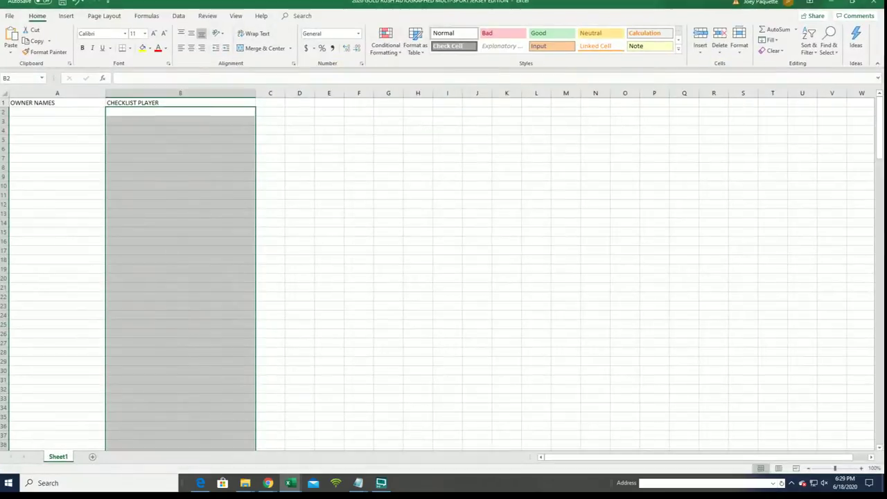
{"action": "right_click", "coordinate": [24, 111]}
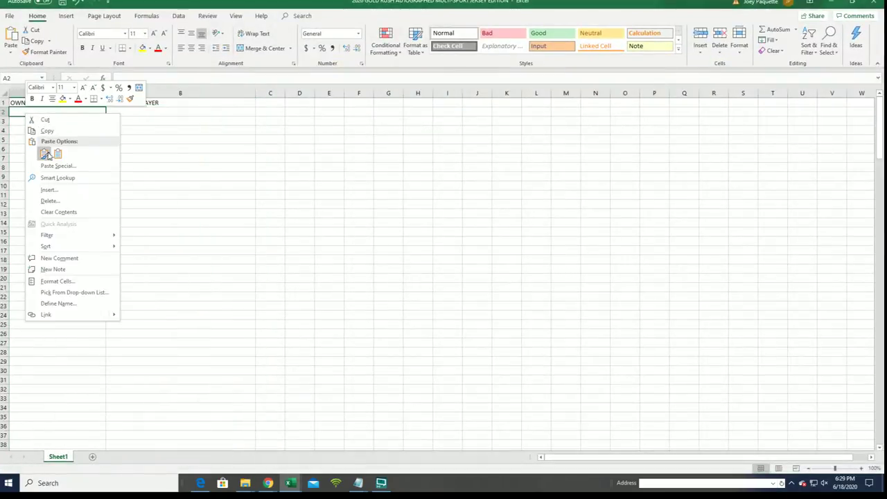
{"action": "left_click", "coordinate": [52, 166]}
{"action": "left_click", "coordinate": [42, 110]}
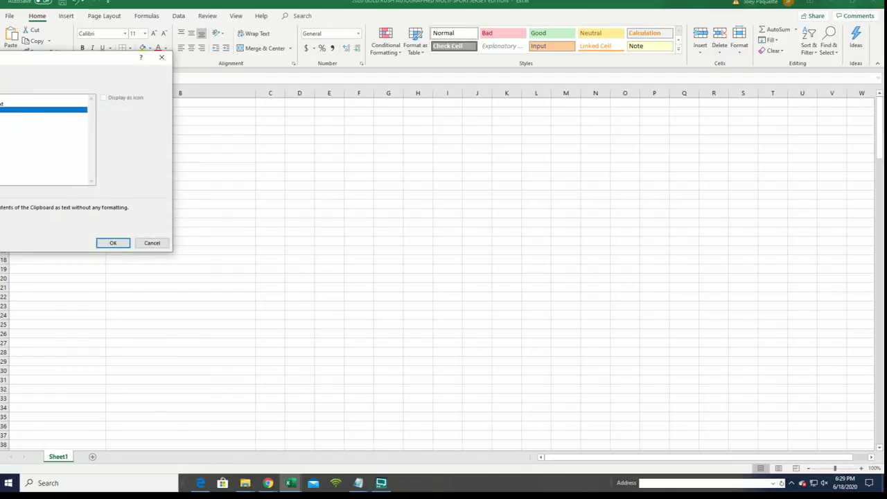
{"action": "left_click", "coordinate": [113, 244]}
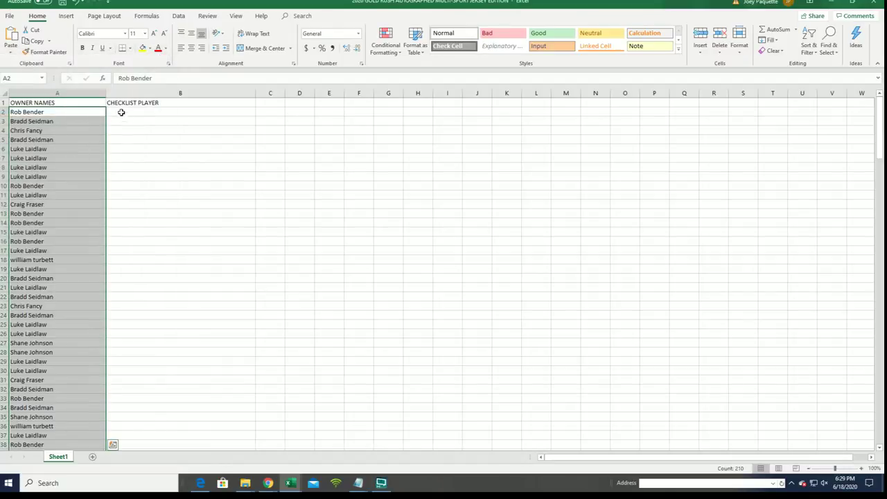
Narrow the OWNER NAMES column to suit the names and zoom the sheet in to 166%, then return to the browser.
{"action": "left_click", "coordinate": [57, 93]}
{"action": "left_click_drag", "start_coordinate": [106, 93], "coordinate": [74, 93]}
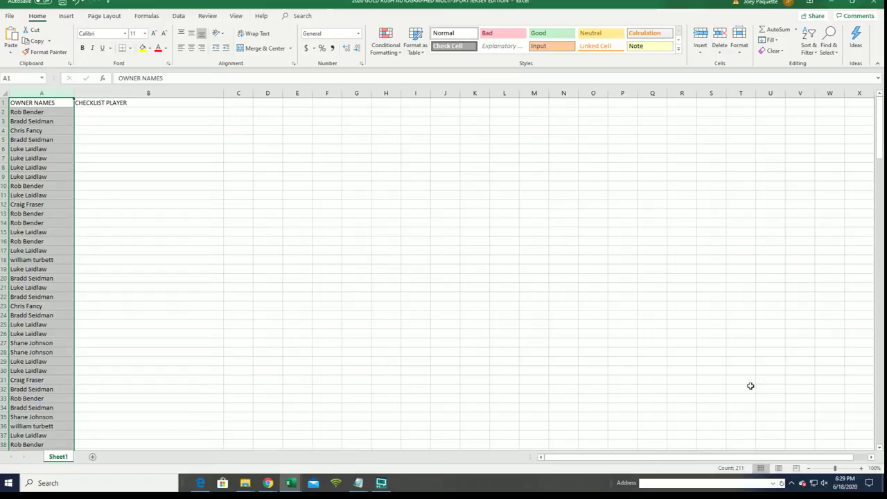
{"action": "left_click_drag", "start_coordinate": [836, 468], "coordinate": [841, 468]}
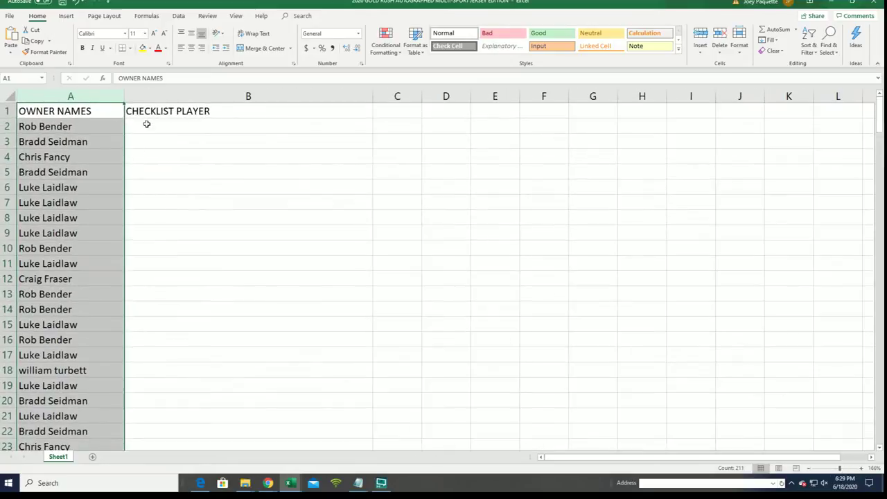
{"action": "left_click", "coordinate": [147, 124]}
{"action": "left_click", "coordinate": [832, 3]}
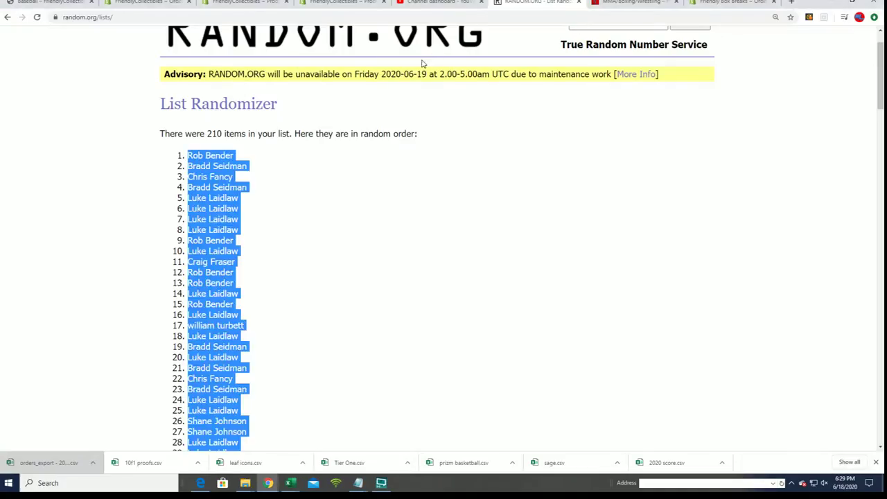
Open a blank List Randomizer form on RANDOM.ORG.
{"action": "scroll", "coordinate": [347, 70], "scroll_direction": "up", "scroll_amount": 1}
{"action": "mouse_move", "coordinate": [340, 50]}
{"action": "left_click", "coordinate": [318, 63]}
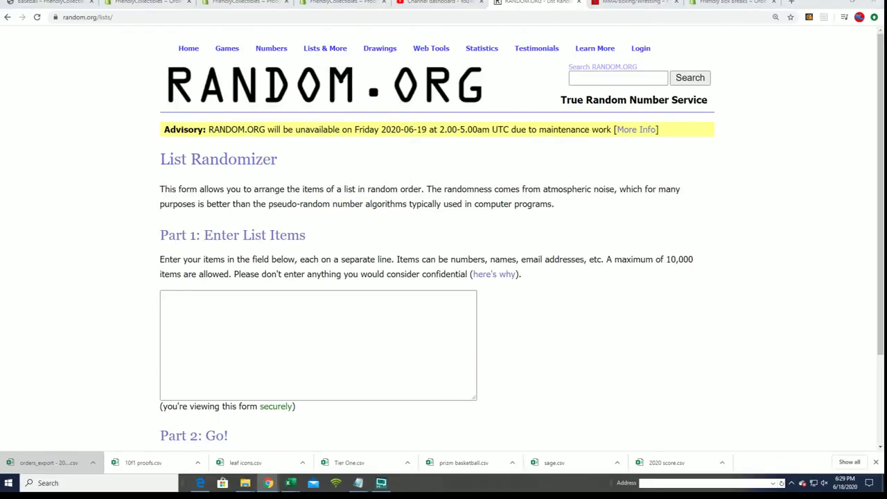
Switch to Notepad and copy the whole checklist player list, from 1980 Miracle/Quarterbacks Of through Zion Williamson.
{"action": "key", "text": "alt+Tab"}
{"action": "left_click_drag", "start_coordinate": [875, 48], "coordinate": [653, 20]}
{"action": "scroll", "coordinate": [697, 241], "scroll_direction": "down", "scroll_amount": 20}
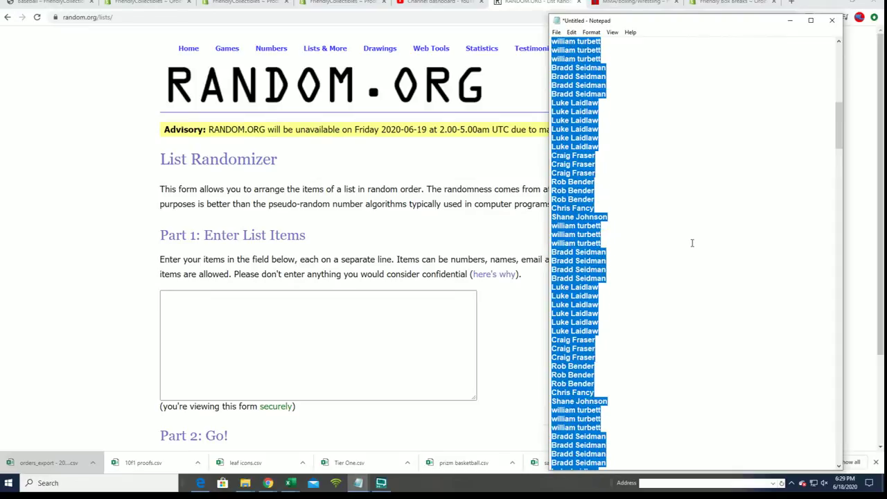
{"action": "scroll", "coordinate": [685, 242], "scroll_direction": "down", "scroll_amount": 20}
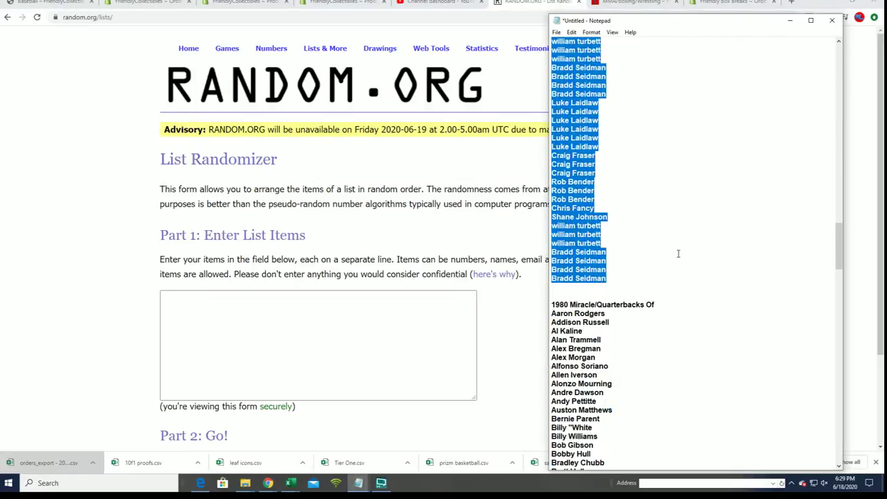
{"action": "left_click_drag", "start_coordinate": [553, 66], "coordinate": [622, 376]}
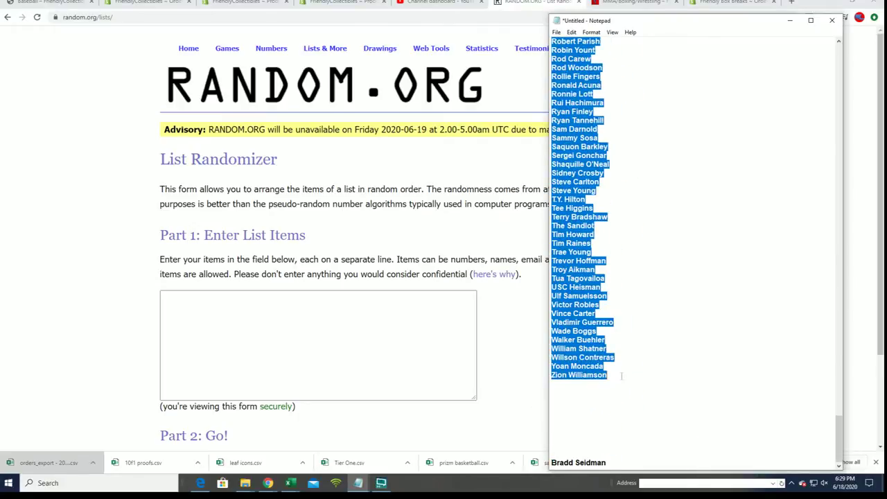
{"action": "right_click", "coordinate": [586, 365]}
{"action": "left_click", "coordinate": [609, 251]}
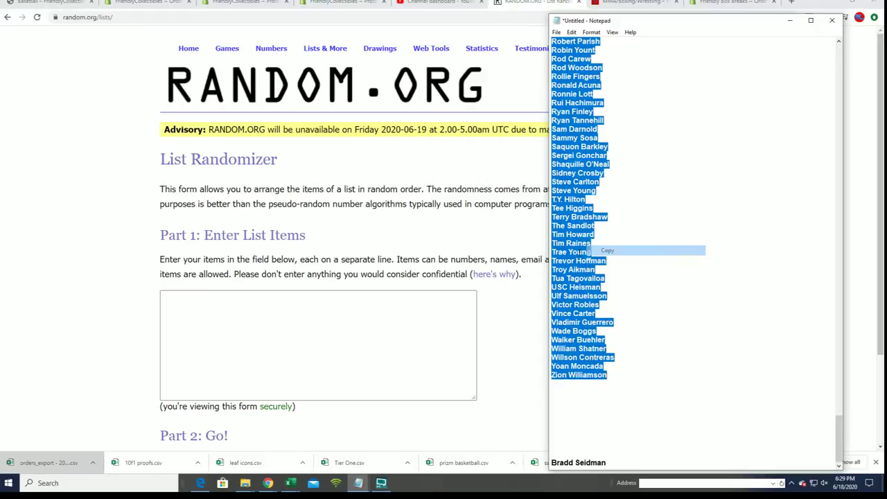
Return to the browser, paste the checklist players into the List Randomizer's item field and randomize them once.
{"action": "left_click", "coordinate": [223, 298]}
{"action": "right_click", "coordinate": [224, 298]}
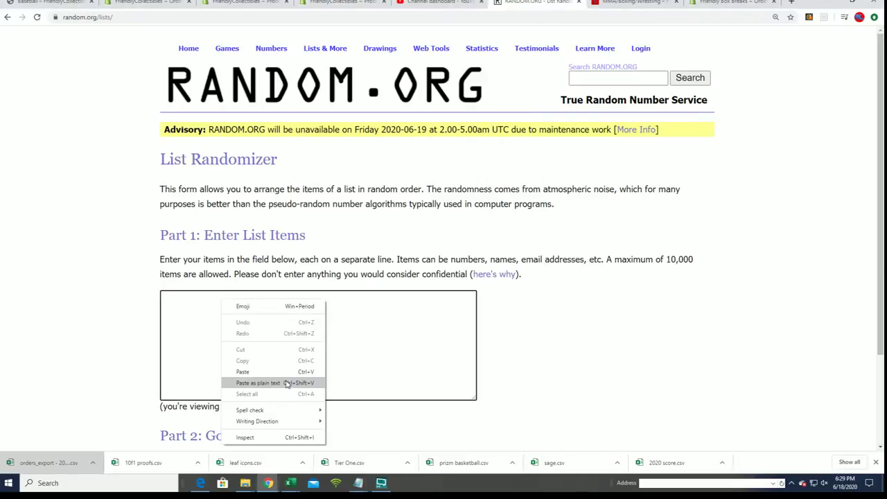
{"action": "left_click", "coordinate": [243, 372]}
{"action": "scroll", "coordinate": [541, 360], "scroll_direction": "down", "scroll_amount": 2}
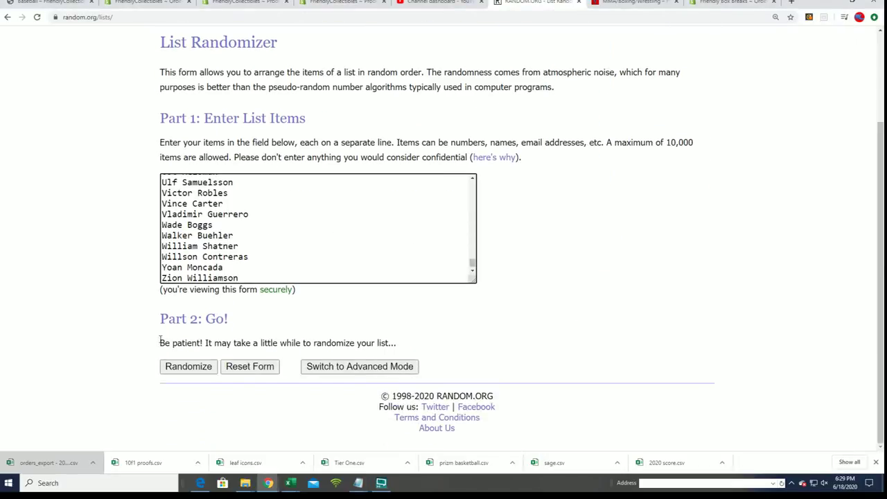
{"action": "left_click", "coordinate": [187, 366]}
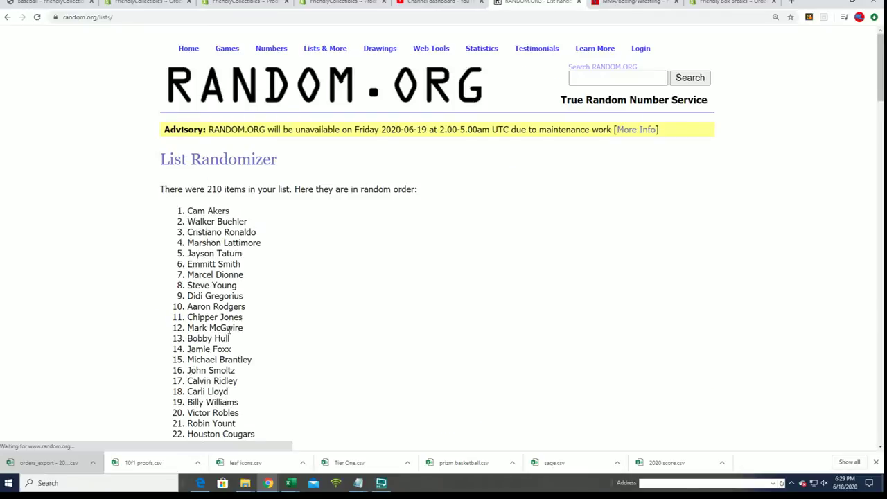
Randomize the checklist player list six more times, for seven randomizations in total.
{"action": "scroll", "coordinate": [624, 165], "scroll_direction": "down", "scroll_amount": 4}
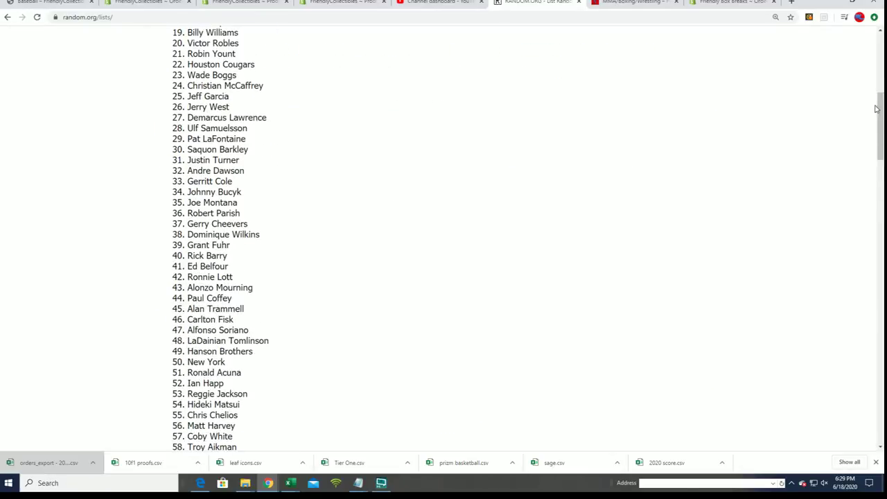
{"action": "left_click_drag", "start_coordinate": [877, 109], "coordinate": [879, 395]}
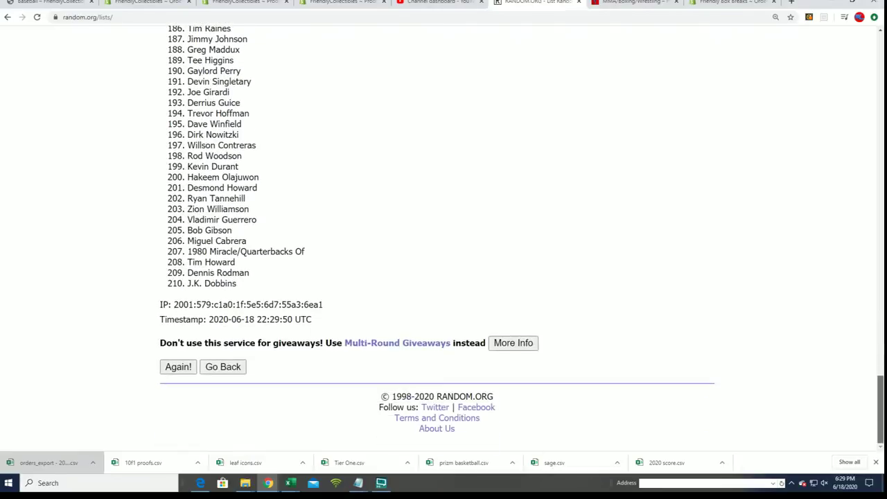
{"action": "left_click", "coordinate": [179, 367]}
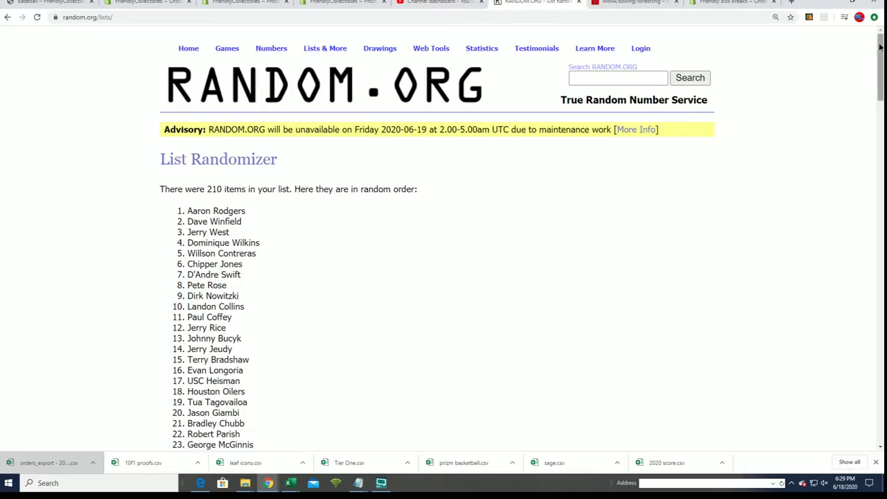
{"action": "left_click_drag", "start_coordinate": [879, 65], "coordinate": [866, 391]}
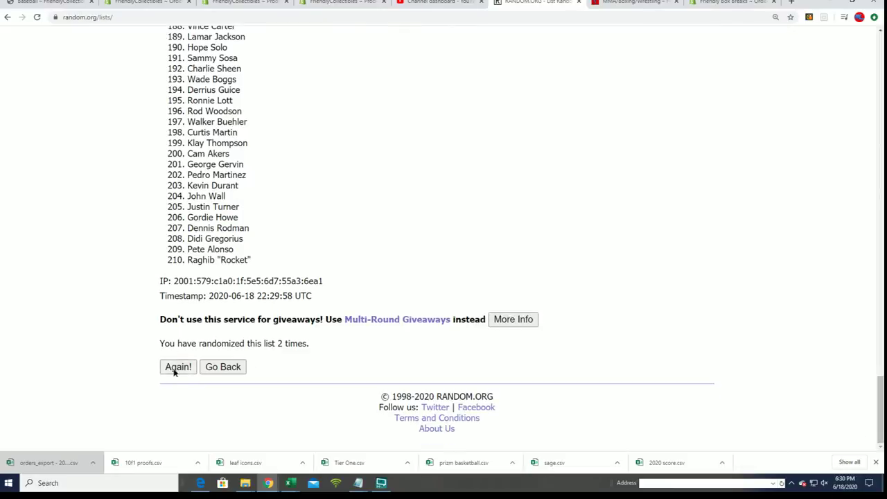
{"action": "left_click", "coordinate": [174, 369]}
{"action": "left_click_drag", "start_coordinate": [879, 73], "coordinate": [862, 396]}
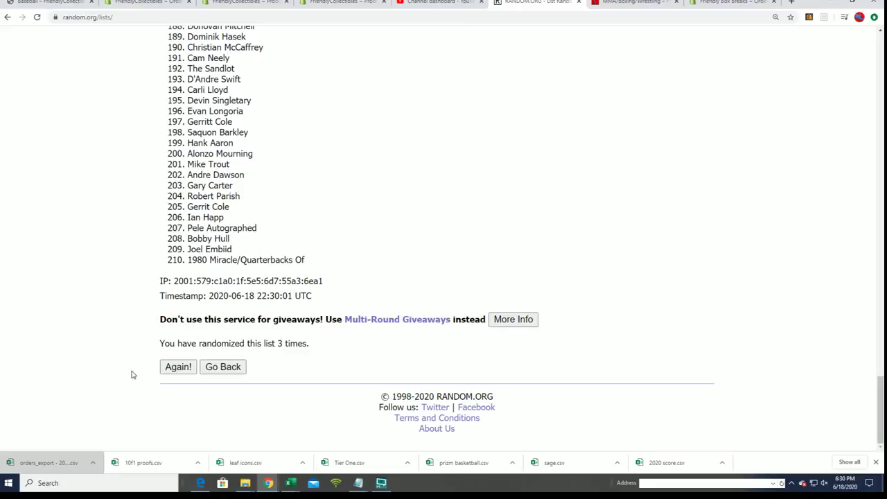
{"action": "left_click", "coordinate": [178, 367]}
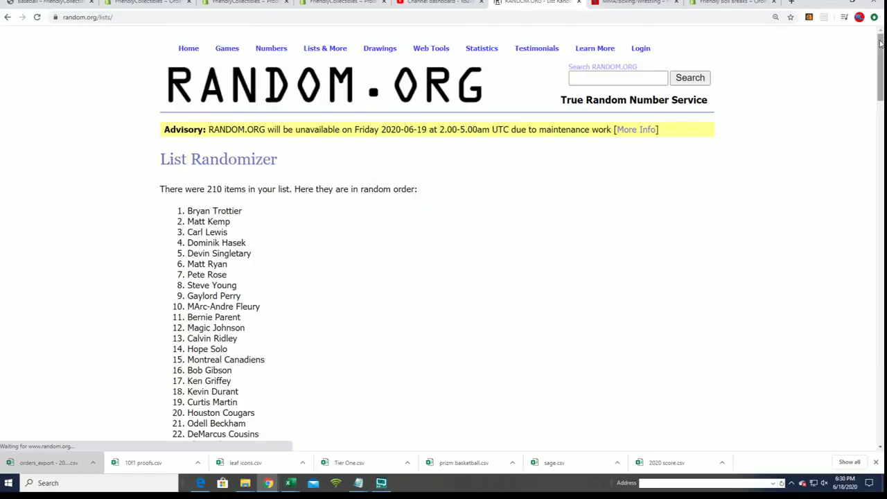
{"action": "left_click_drag", "start_coordinate": [877, 45], "coordinate": [854, 407]}
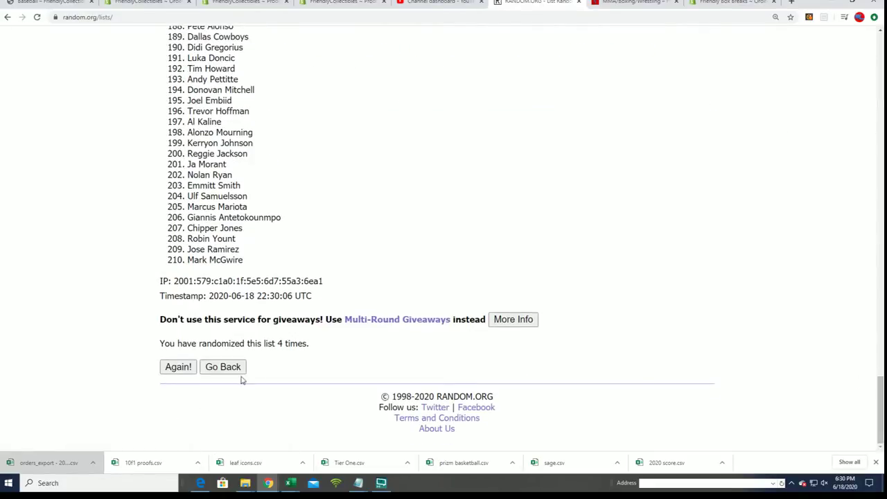
{"action": "left_click", "coordinate": [180, 367]}
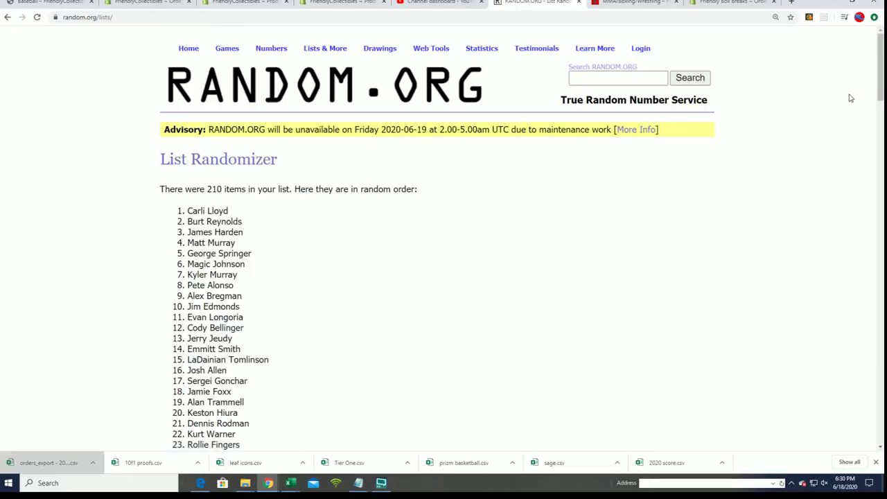
{"action": "left_click_drag", "start_coordinate": [878, 49], "coordinate": [875, 416]}
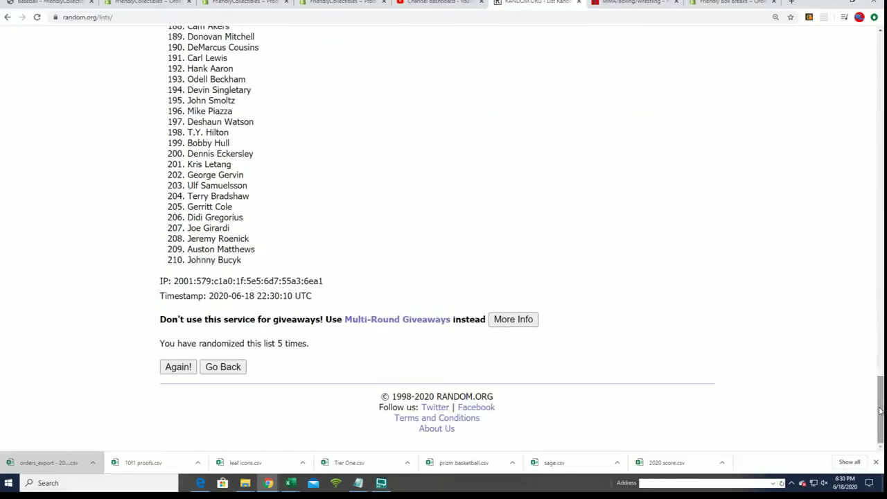
{"action": "left_click", "coordinate": [178, 367]}
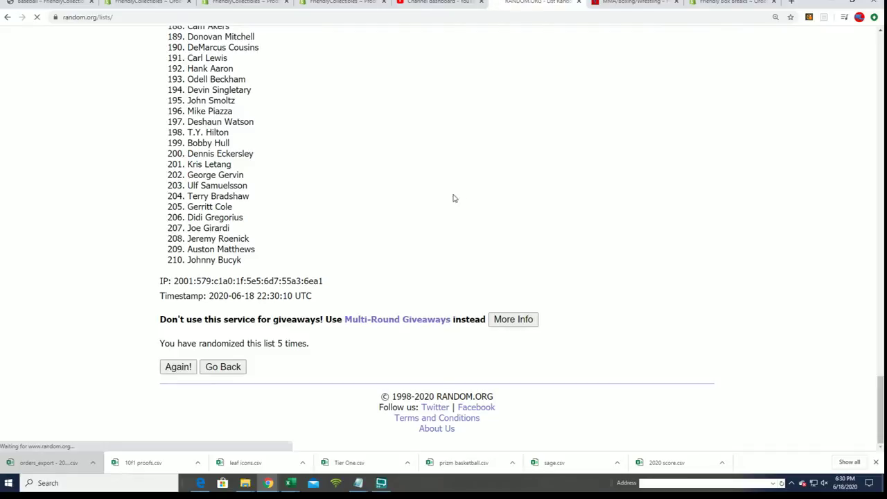
{"action": "left_click_drag", "start_coordinate": [877, 43], "coordinate": [877, 388]}
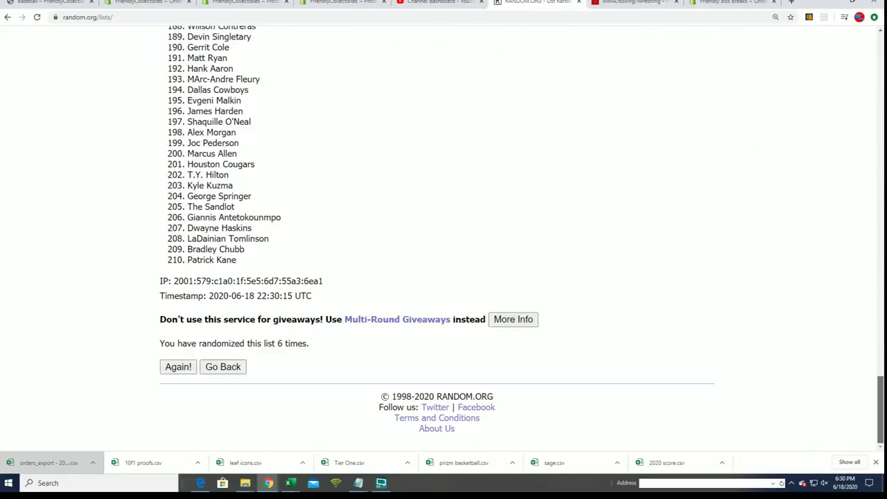
{"action": "left_click", "coordinate": [178, 366]}
Copy the complete randomized checklist player list, from item 1 through item 210.
{"action": "scroll", "coordinate": [199, 123], "scroll_direction": "down", "scroll_amount": 2}
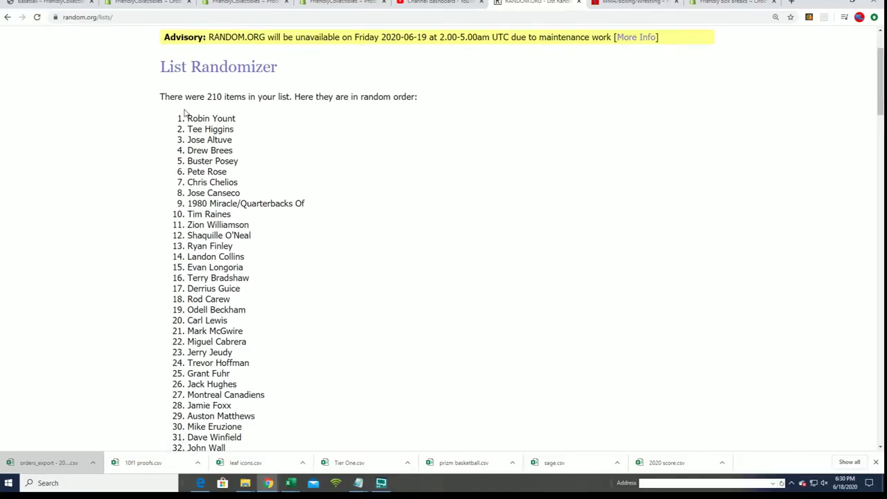
{"action": "left_click_drag", "start_coordinate": [184, 112], "coordinate": [273, 263]}
{"action": "right_click", "coordinate": [212, 217]}
{"action": "left_click", "coordinate": [229, 227]}
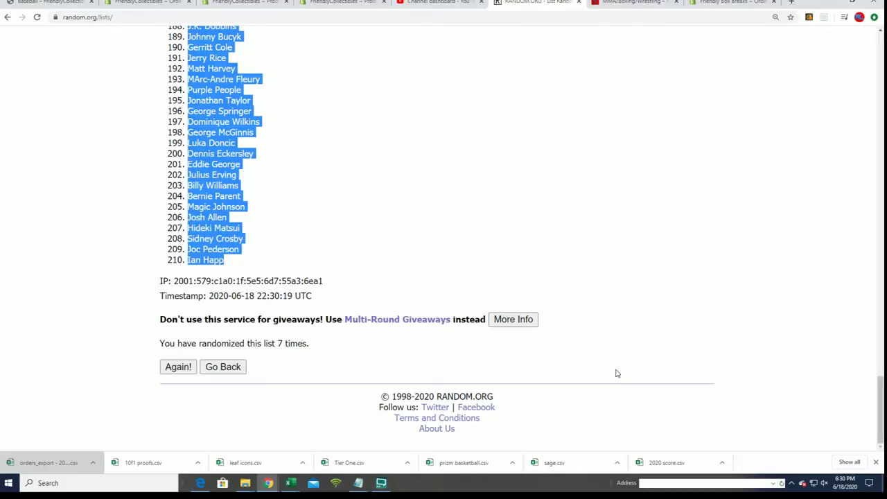
{"action": "left_click_drag", "start_coordinate": [879, 409], "coordinate": [857, 86]}
{"action": "scroll", "coordinate": [850, 88], "scroll_direction": "up", "scroll_amount": 1}
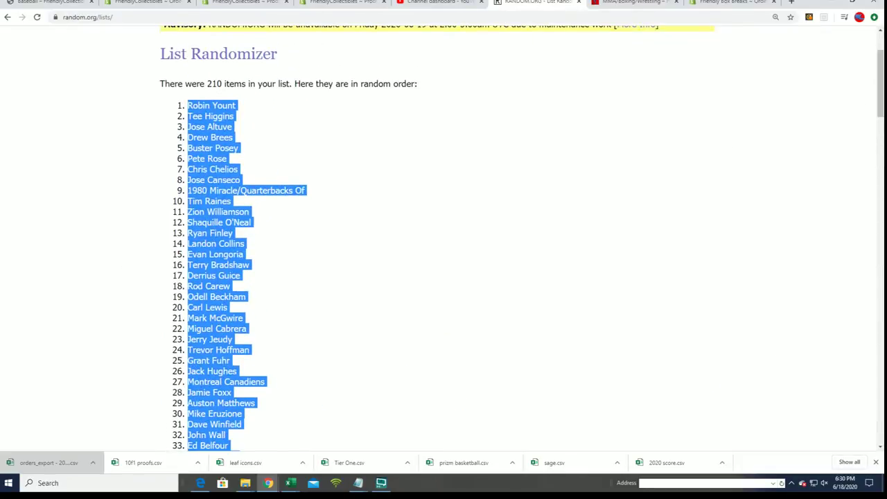
Switch to the Excel workbook and paste the randomized players as unformatted text under CHECKLIST PLAYER, starting at cell B2.
{"action": "key", "text": "alt+Tab"}
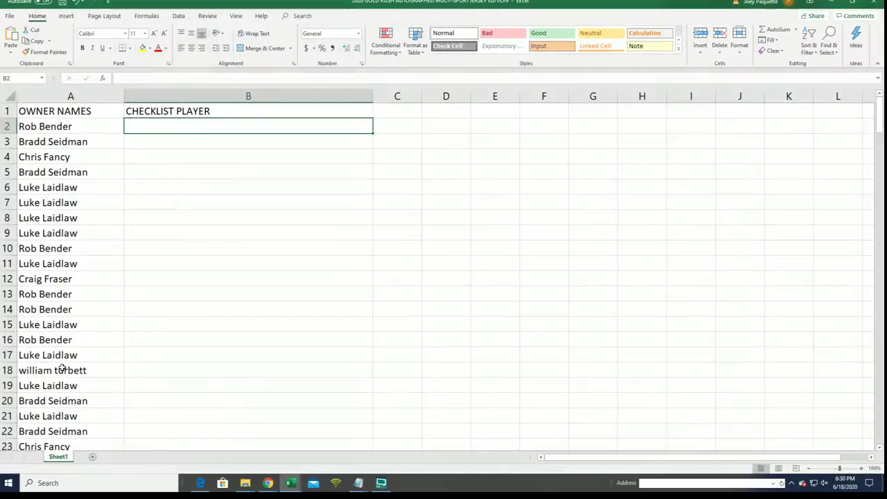
{"action": "right_click", "coordinate": [139, 126]}
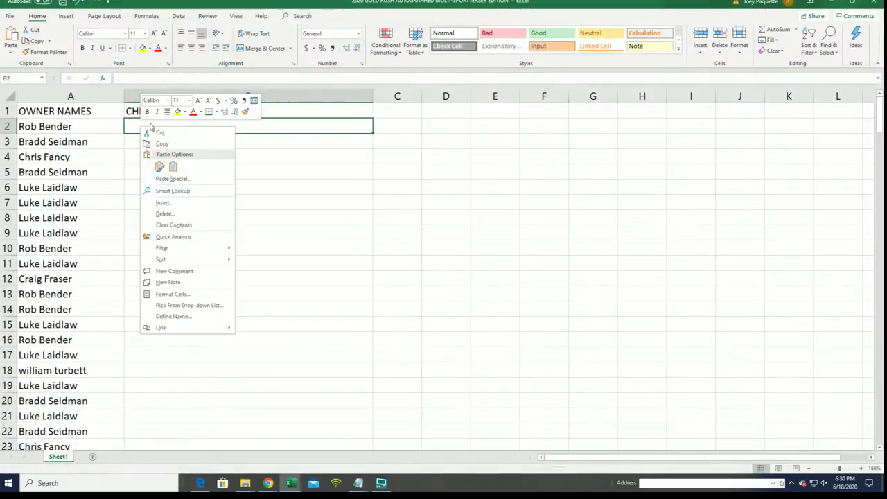
{"action": "left_click", "coordinate": [160, 179]}
{"action": "left_click", "coordinate": [86, 130]}
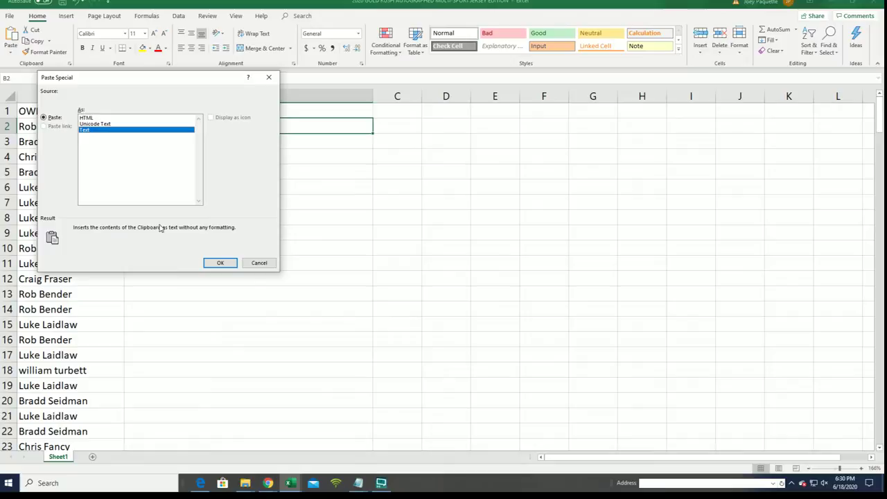
{"action": "left_click", "coordinate": [219, 264]}
Narrow the OWNER NAMES column until it just fits its header and names.
{"action": "left_click", "coordinate": [69, 96]}
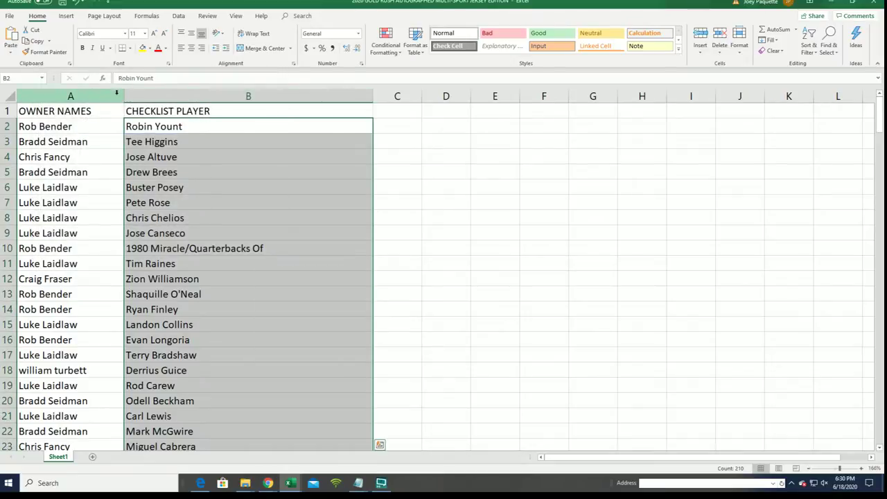
{"action": "left_click_drag", "start_coordinate": [127, 94], "coordinate": [97, 95]}
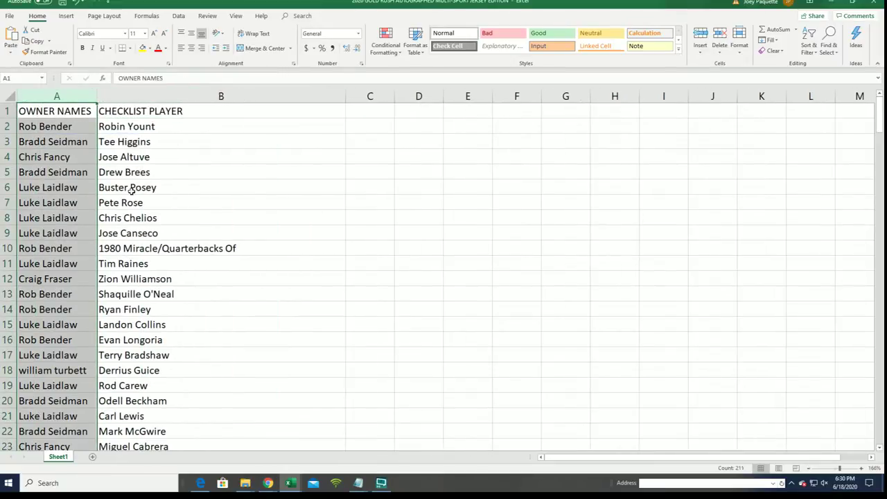
{"action": "left_click", "coordinate": [198, 360]}
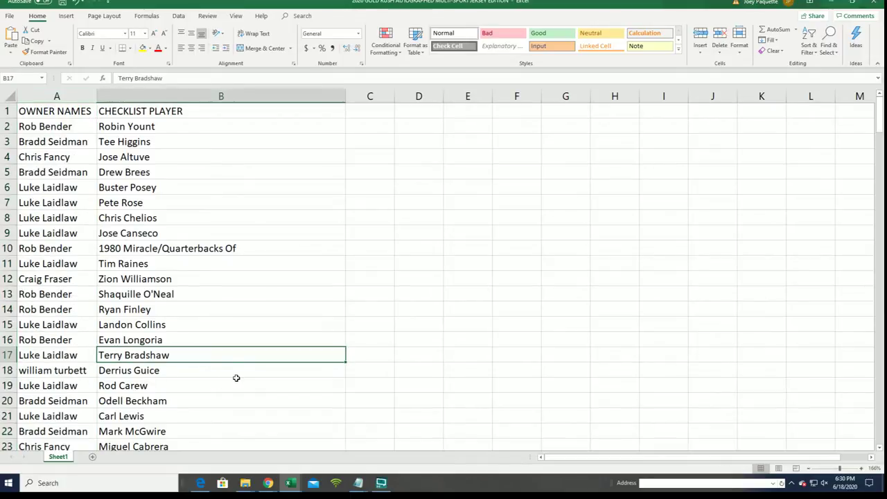
Review the paired owner names and checklist players down through row 211, and return to the start of the list.
{"action": "scroll", "coordinate": [237, 378], "scroll_direction": "down", "scroll_amount": 4}
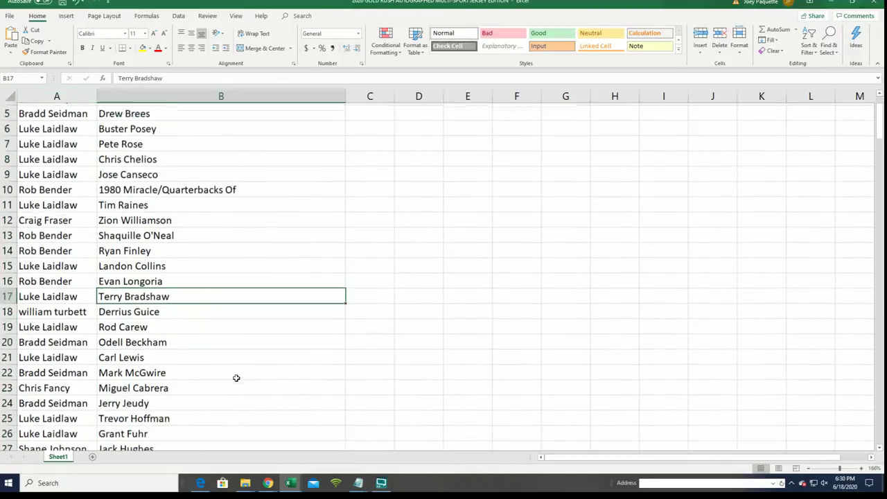
{"action": "scroll", "coordinate": [236, 377], "scroll_direction": "down", "scroll_amount": 2}
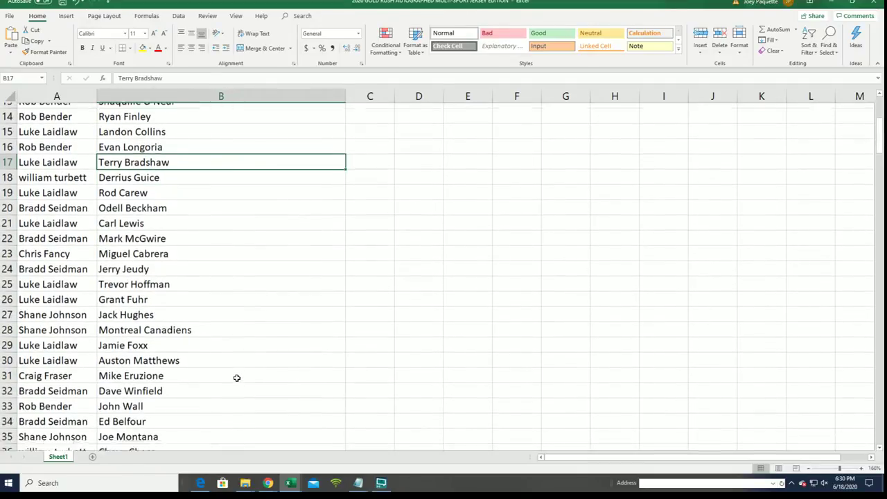
{"action": "scroll", "coordinate": [238, 377], "scroll_direction": "down", "scroll_amount": 2}
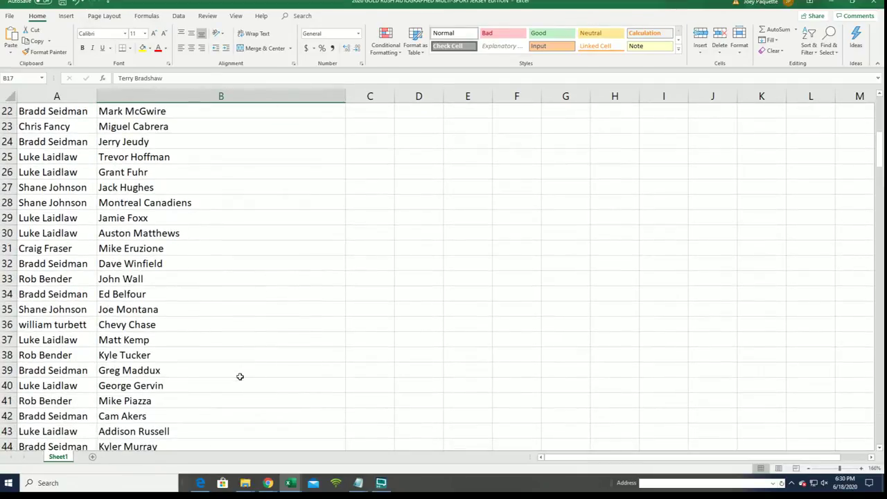
{"action": "left_click", "coordinate": [249, 282]}
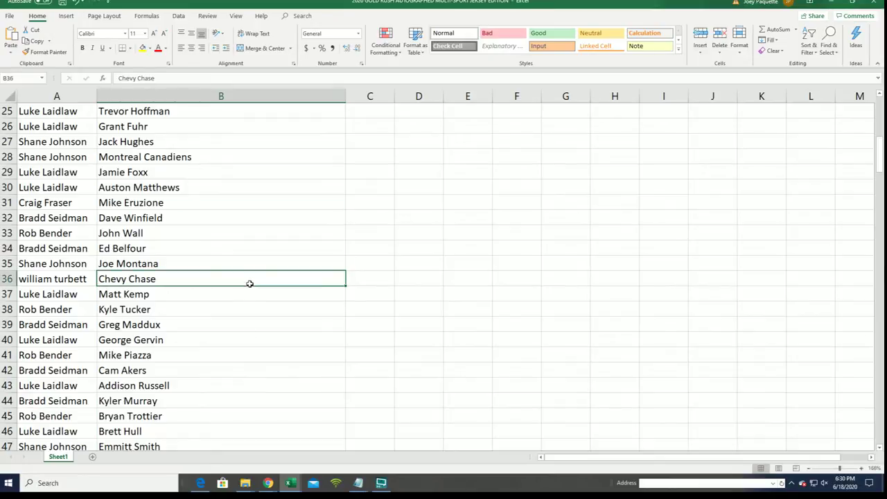
{"action": "scroll", "coordinate": [235, 312], "scroll_direction": "down", "scroll_amount": 2}
{"action": "scroll", "coordinate": [235, 311], "scroll_direction": "down", "scroll_amount": 4}
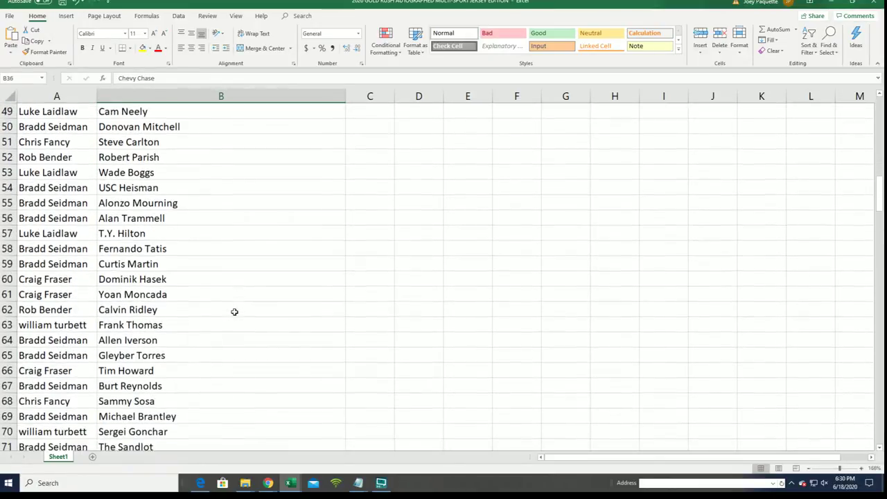
{"action": "scroll", "coordinate": [234, 312], "scroll_direction": "down", "scroll_amount": 2}
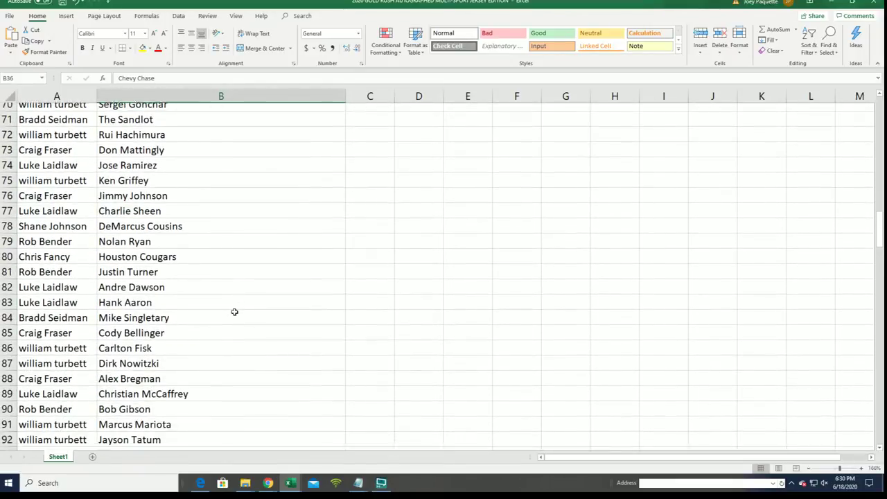
{"action": "scroll", "coordinate": [235, 312], "scroll_direction": "down", "scroll_amount": 1}
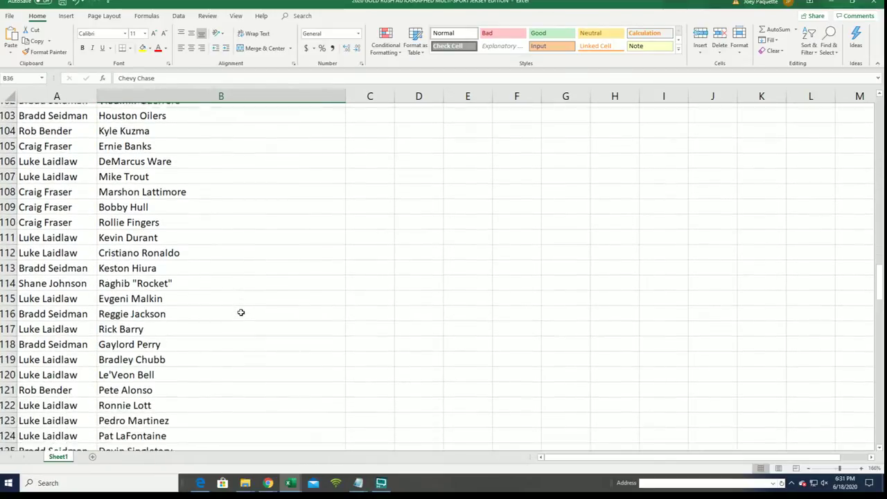
{"action": "scroll", "coordinate": [240, 312], "scroll_direction": "down", "scroll_amount": 2}
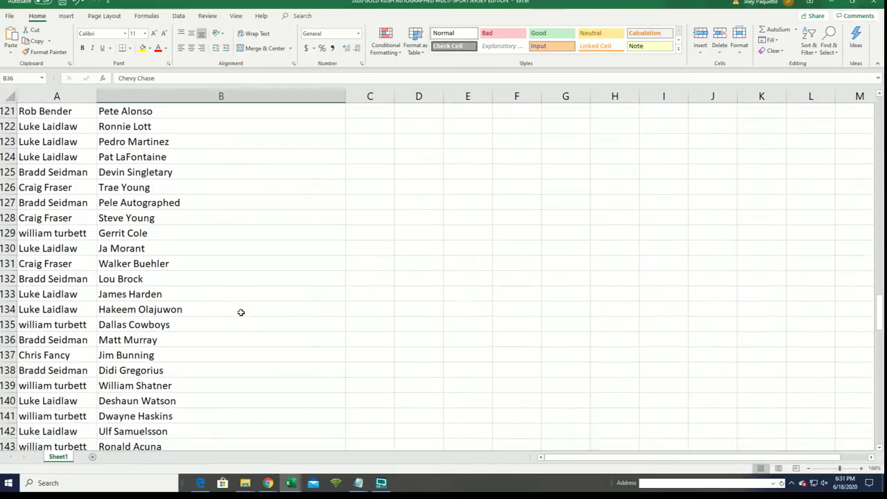
{"action": "scroll", "coordinate": [241, 313], "scroll_direction": "down", "scroll_amount": 3}
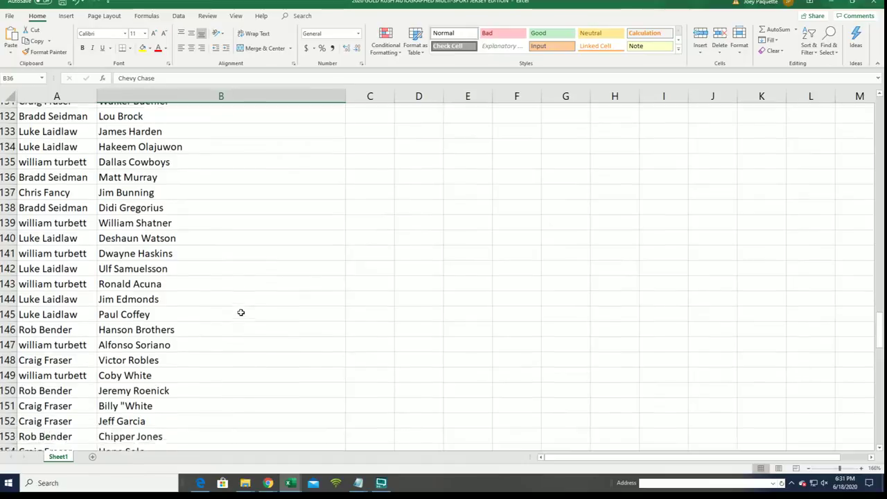
{"action": "scroll", "coordinate": [240, 313], "scroll_direction": "down", "scroll_amount": 2}
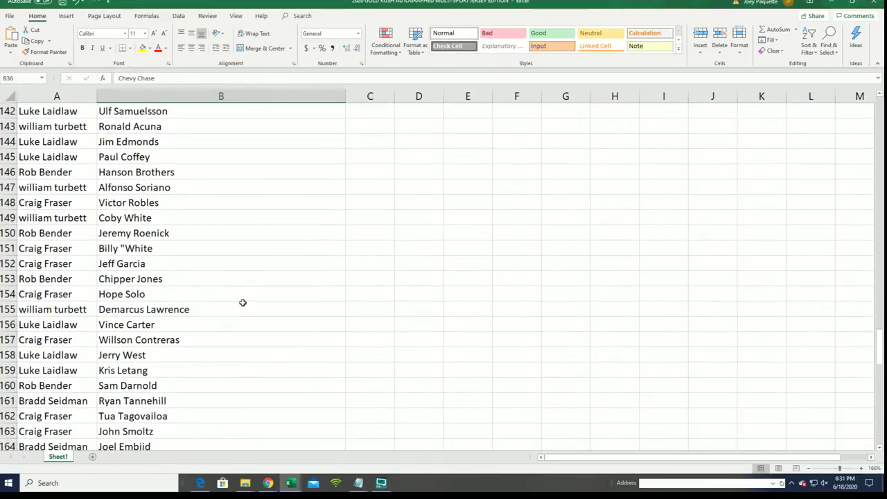
{"action": "scroll", "coordinate": [250, 263], "scroll_direction": "down", "scroll_amount": 3}
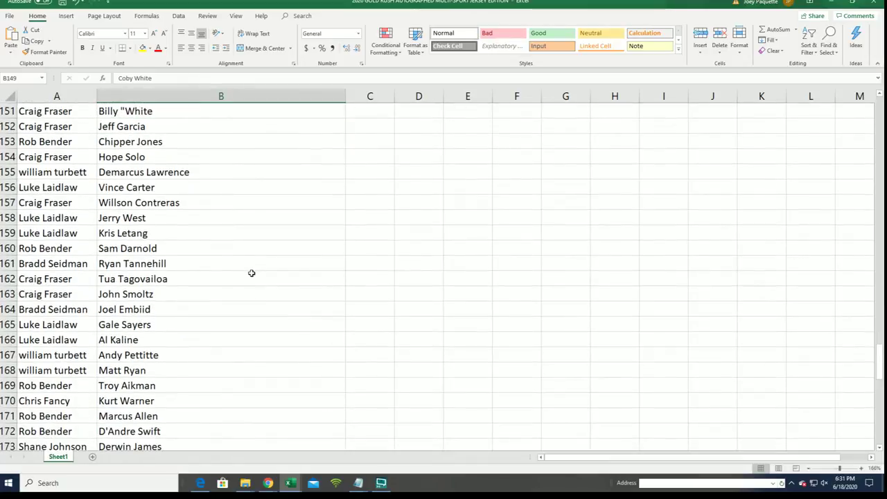
{"action": "scroll", "coordinate": [251, 273], "scroll_direction": "down", "scroll_amount": 1}
{"action": "left_click", "coordinate": [231, 240]}
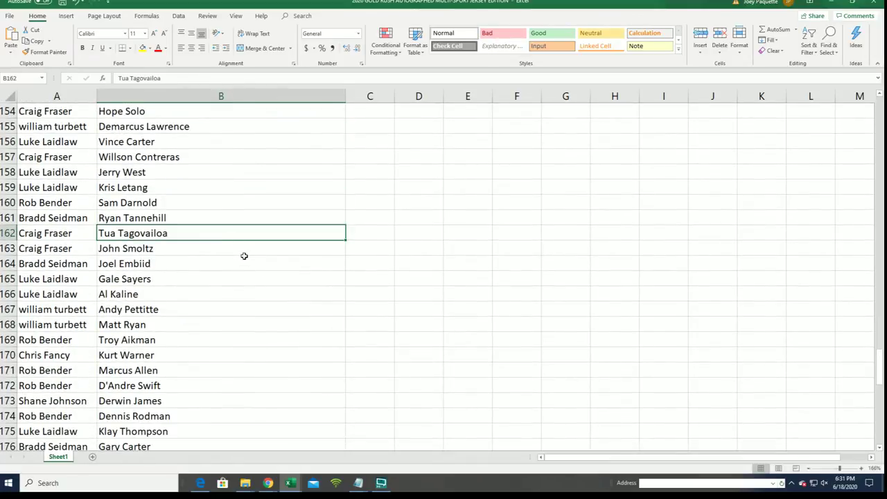
{"action": "scroll", "coordinate": [244, 256], "scroll_direction": "down", "scroll_amount": 3}
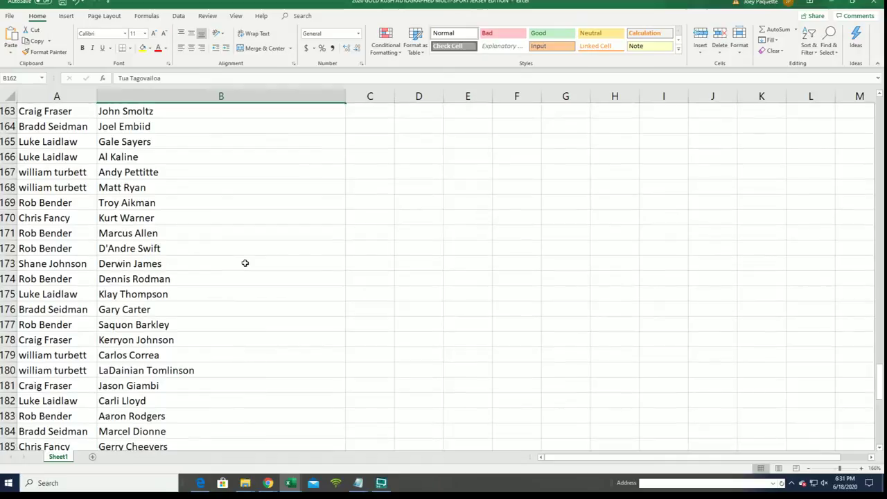
{"action": "left_click", "coordinate": [250, 251]}
{"action": "scroll", "coordinate": [241, 285], "scroll_direction": "down", "scroll_amount": 1}
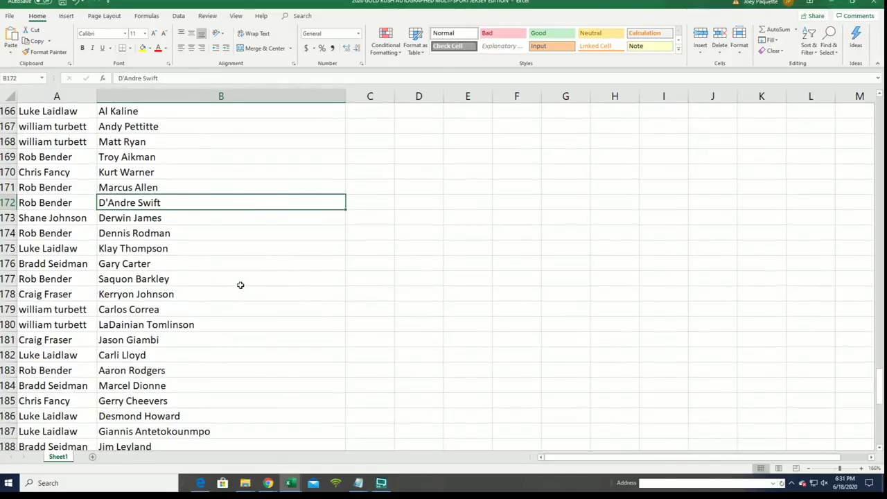
{"action": "scroll", "coordinate": [241, 285], "scroll_direction": "down", "scroll_amount": 3}
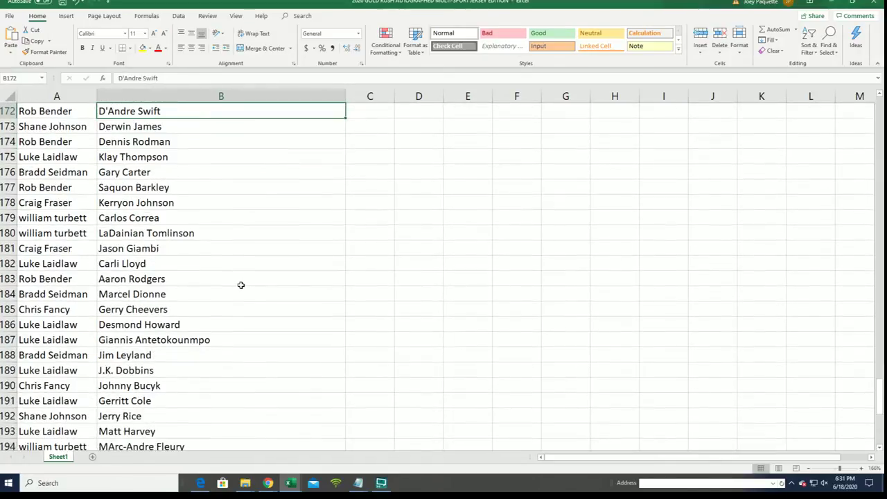
{"action": "scroll", "coordinate": [240, 285], "scroll_direction": "down", "scroll_amount": 2}
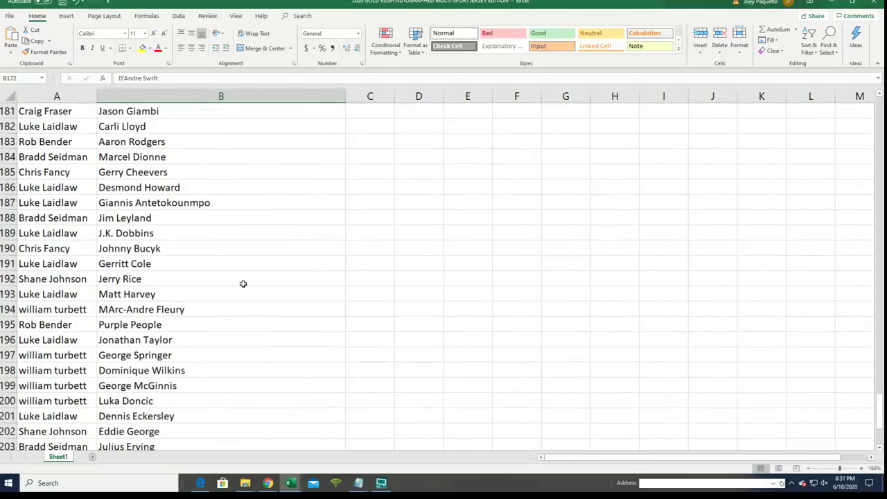
{"action": "scroll", "coordinate": [244, 283], "scroll_direction": "down", "scroll_amount": 3}
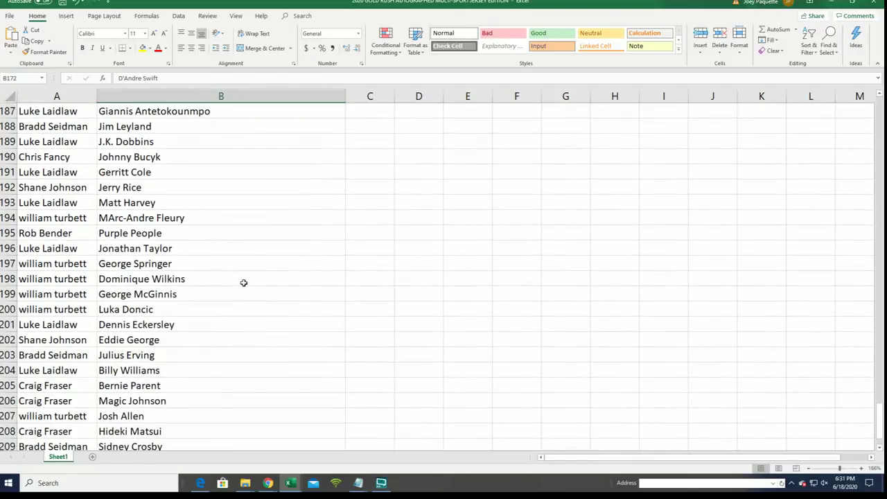
{"action": "scroll", "coordinate": [243, 282], "scroll_direction": "down", "scroll_amount": 1}
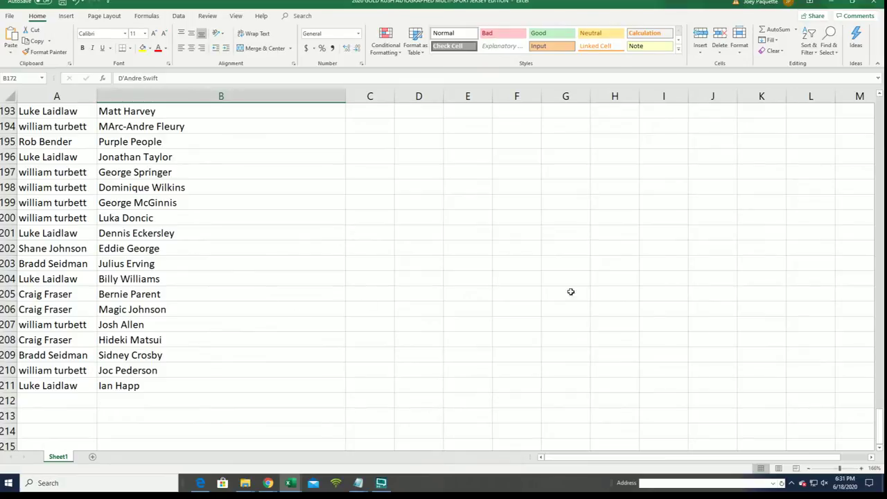
{"action": "left_click_drag", "start_coordinate": [879, 417], "coordinate": [879, 104]}
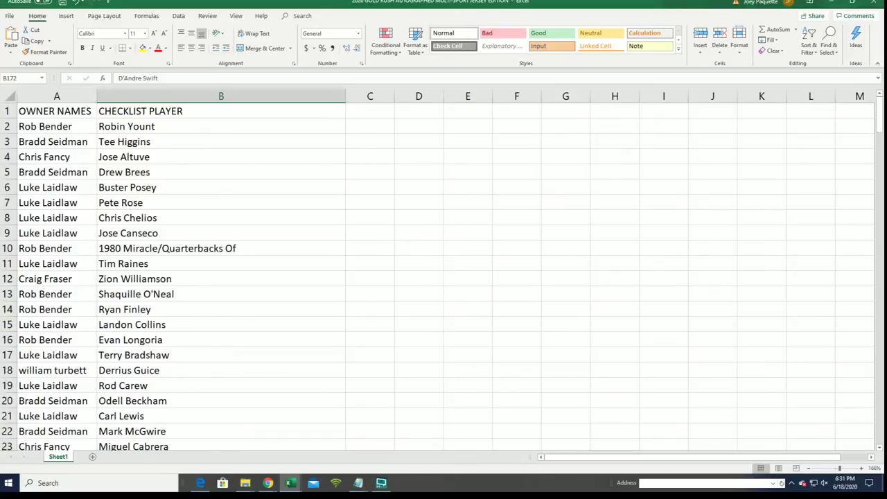